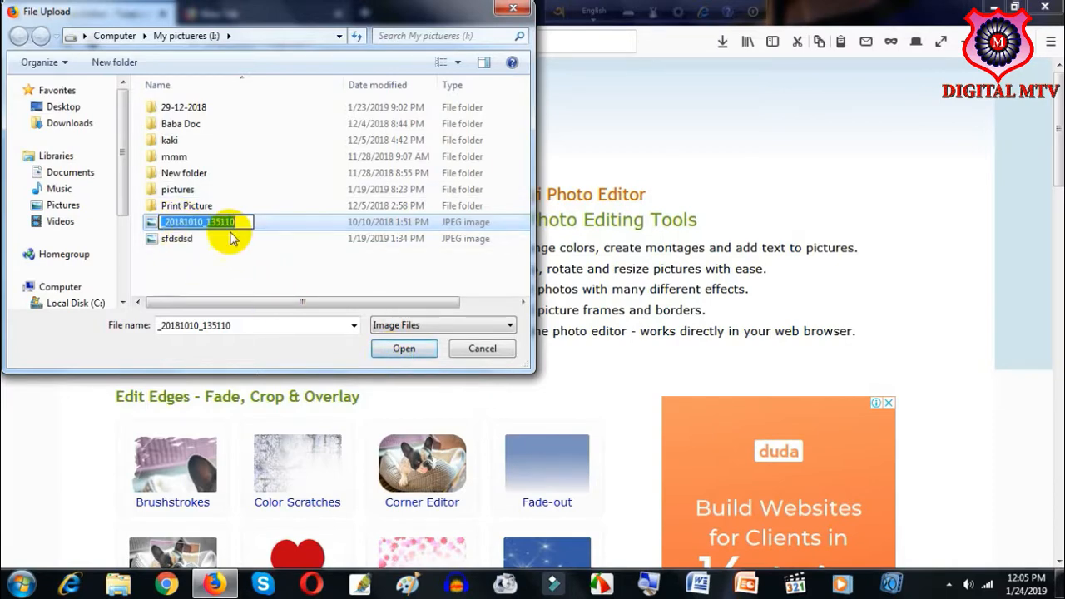
Step: Upload the image file _20181010_135110 to the photo editor
left_click(405, 349)
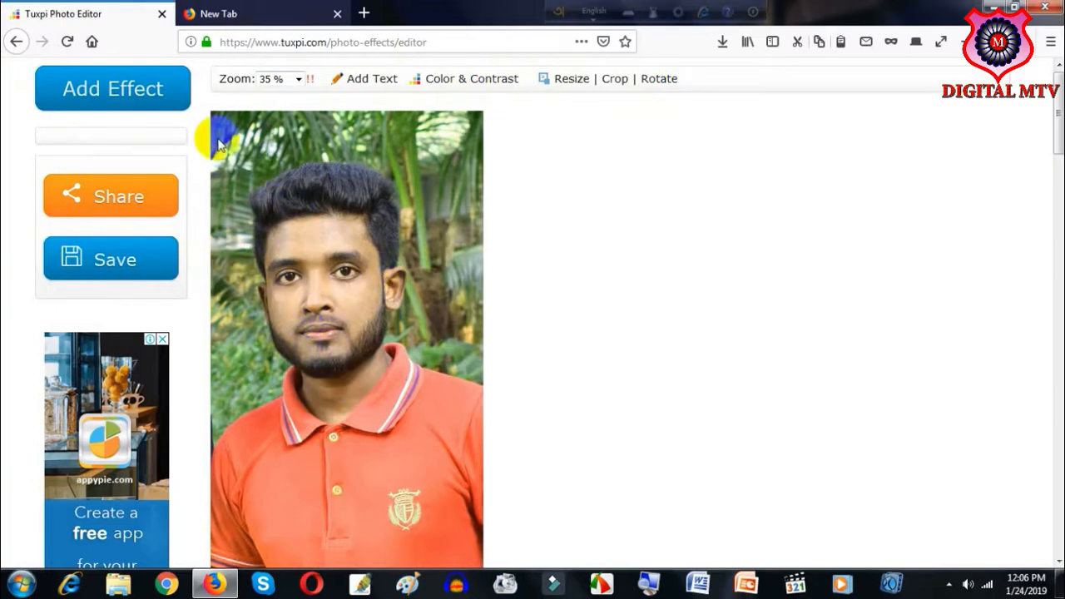
Step: Try the Kaleidoscope effect from Photomontages, Fun & Art on the photo and undo it
left_click(139, 95)
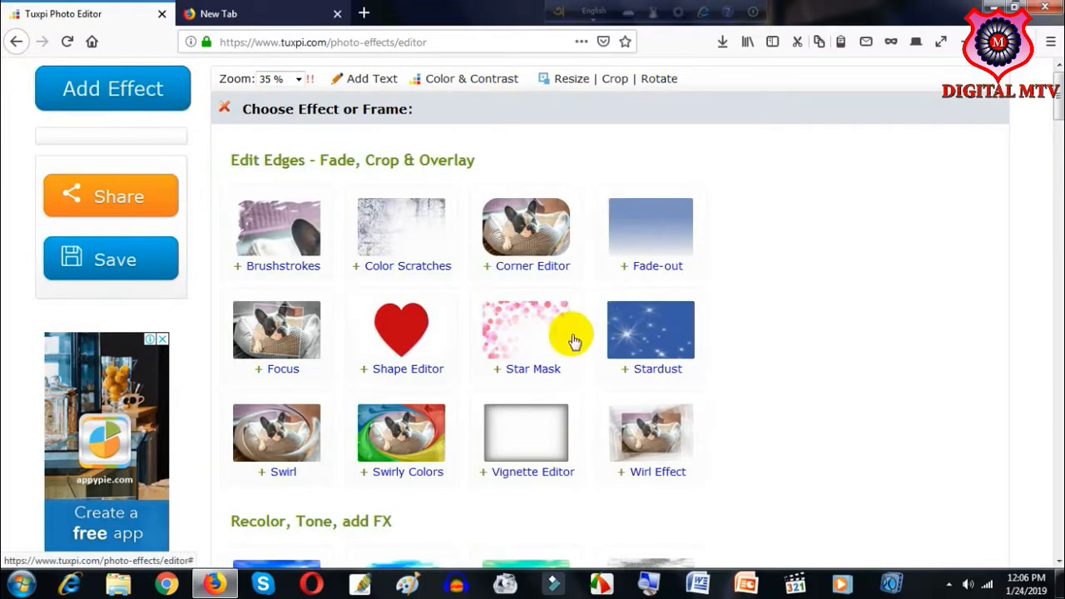
scroll(732, 335, "down", 10)
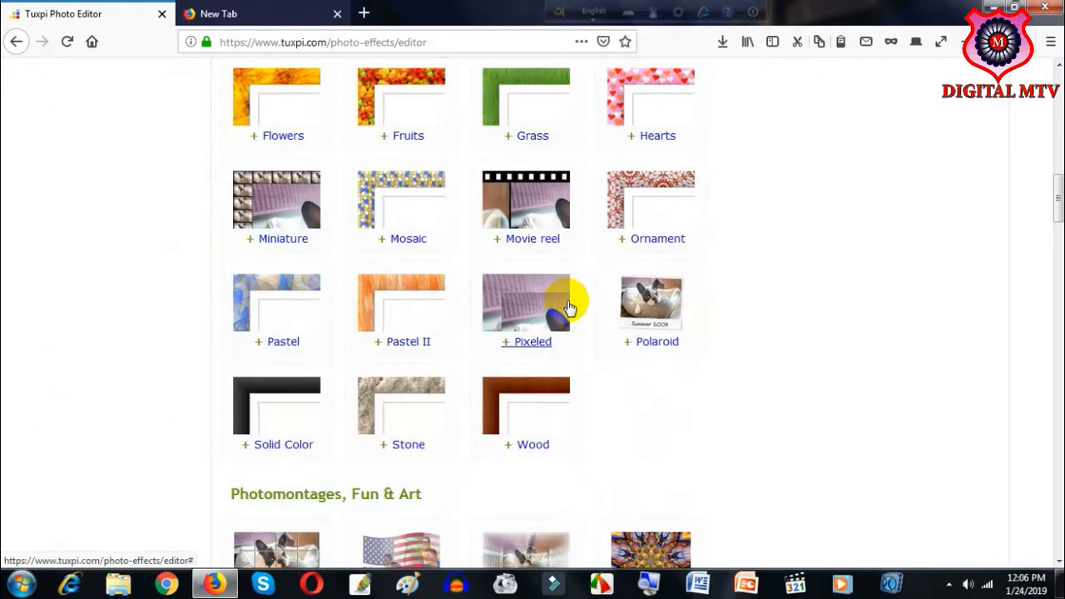
scroll(559, 292, "up", 15)
scroll(505, 288, "down", 8)
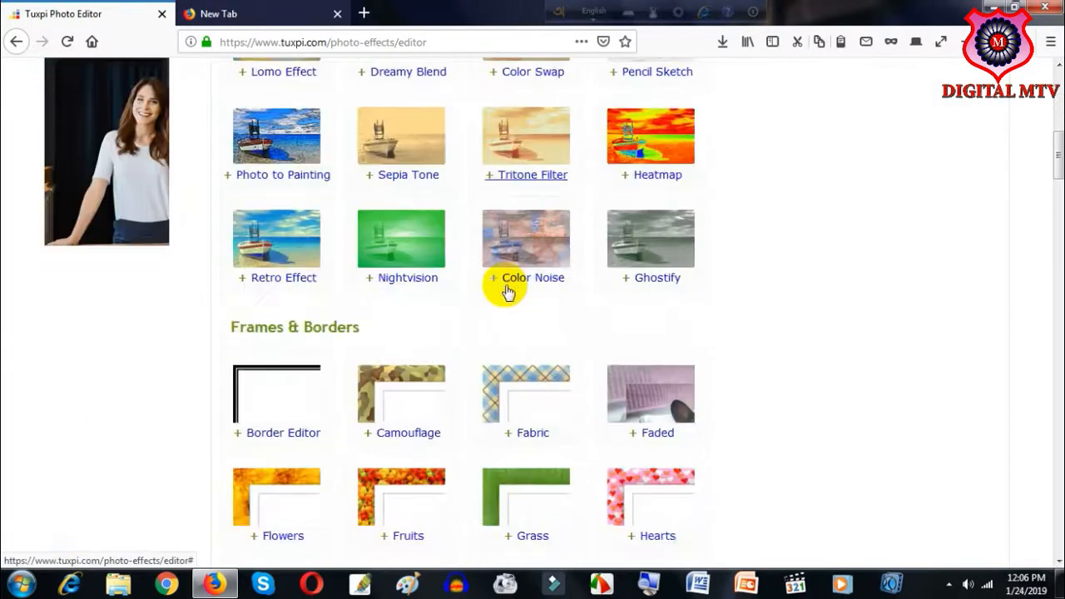
scroll(508, 291, "down", 12)
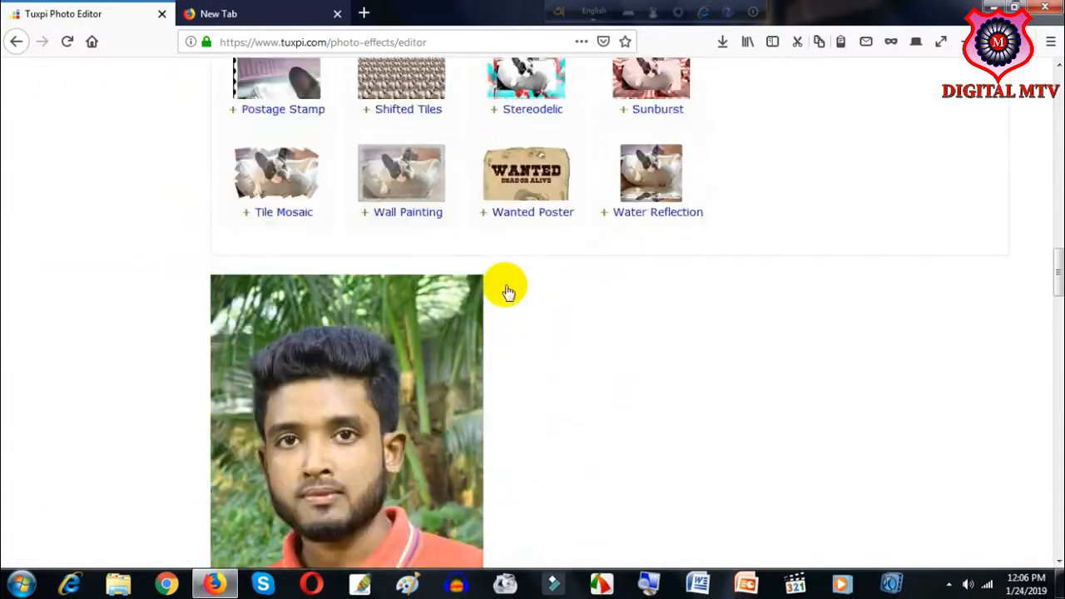
scroll(507, 287, "up", 8)
scroll(547, 350, "down", 3)
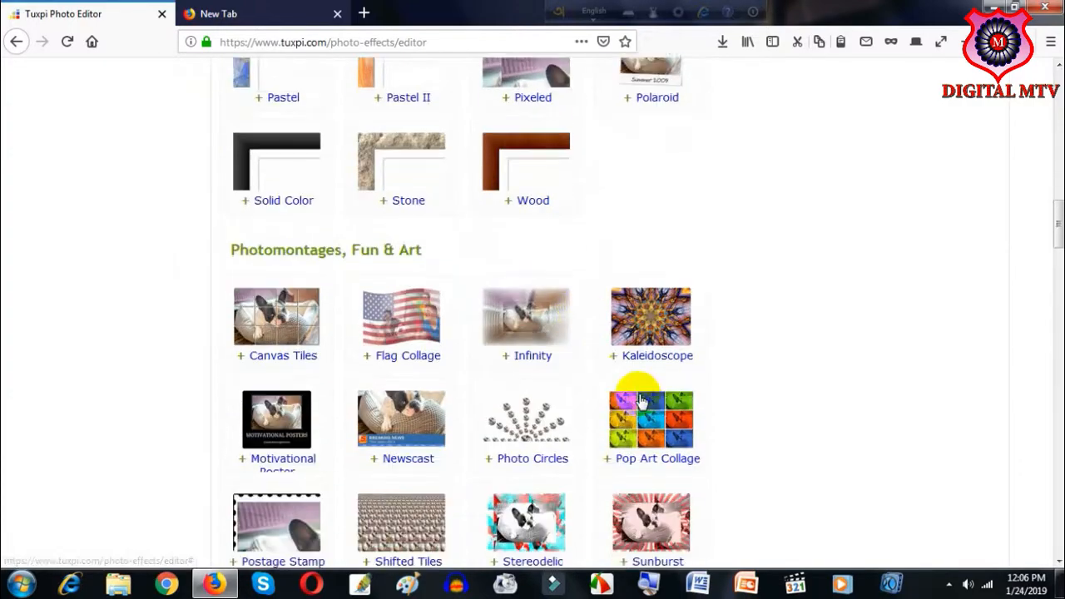
scroll(641, 402, "down", 1)
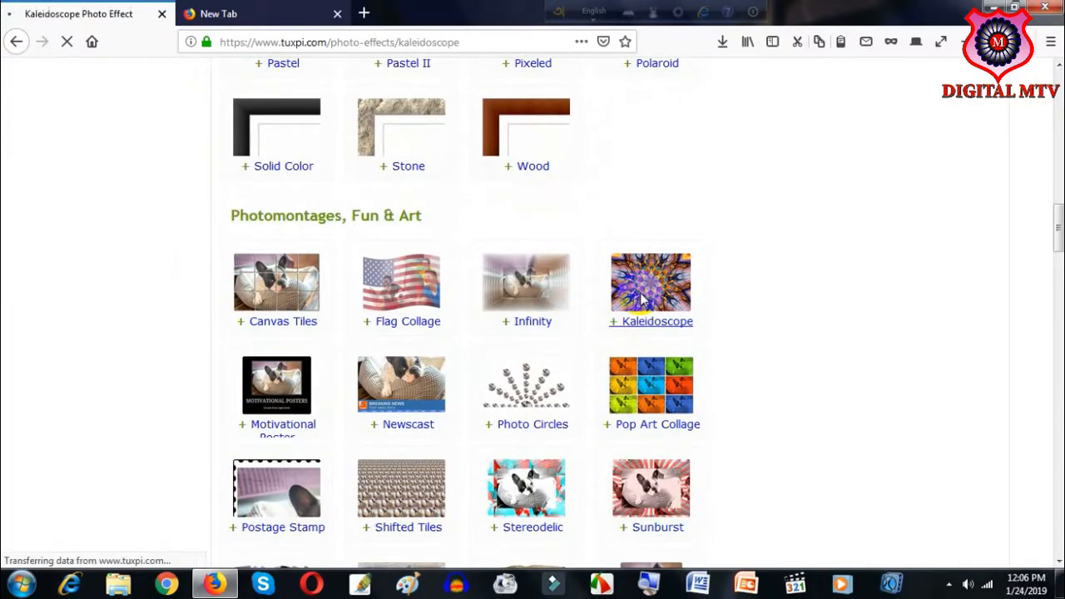
scroll(316, 357, "down", 3)
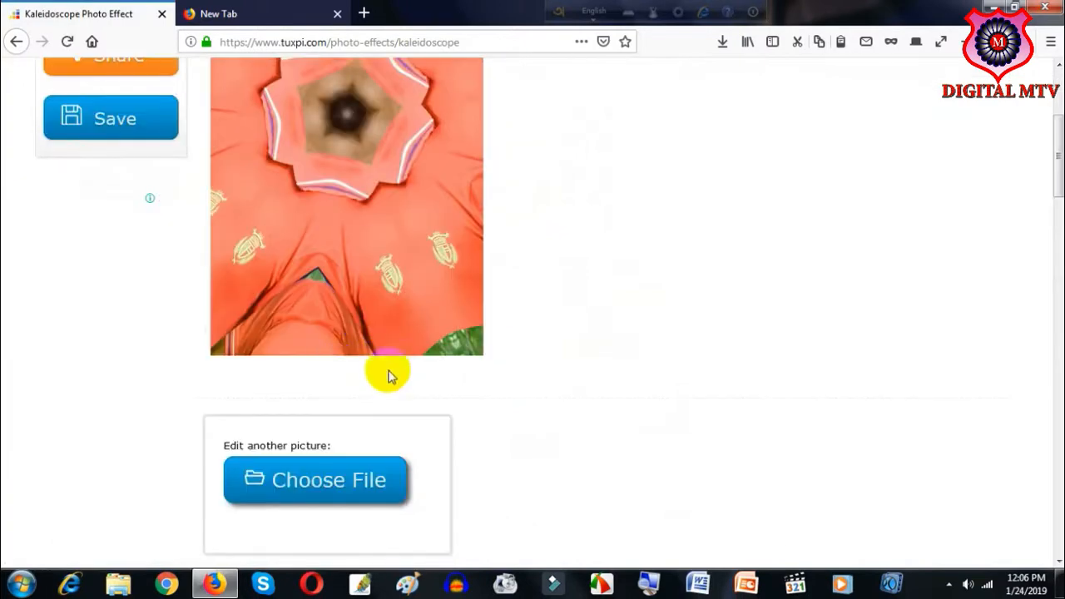
scroll(291, 308, "up", 3)
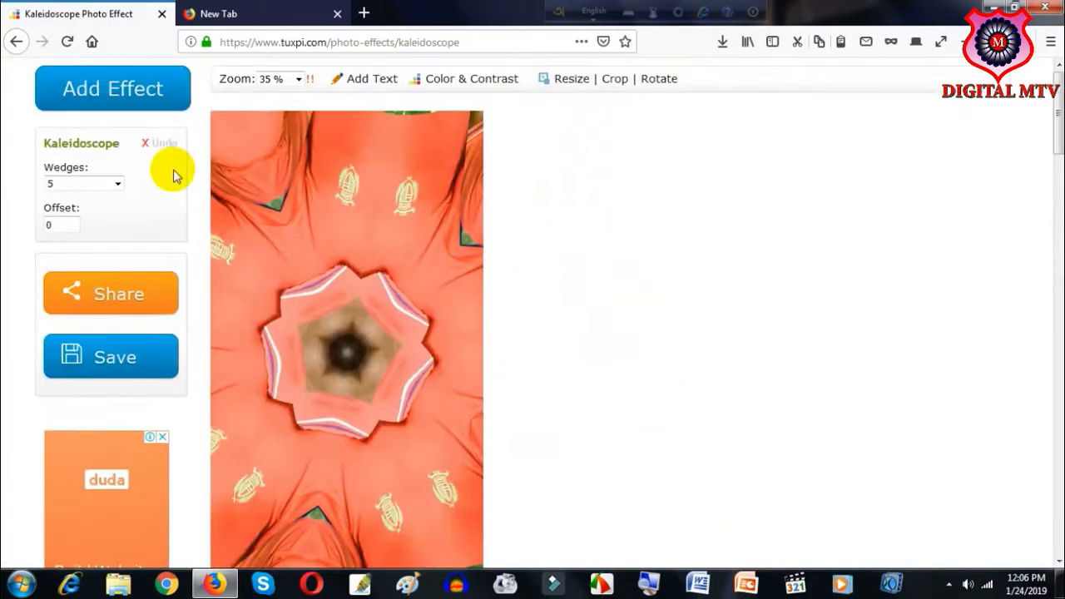
left_click(123, 102)
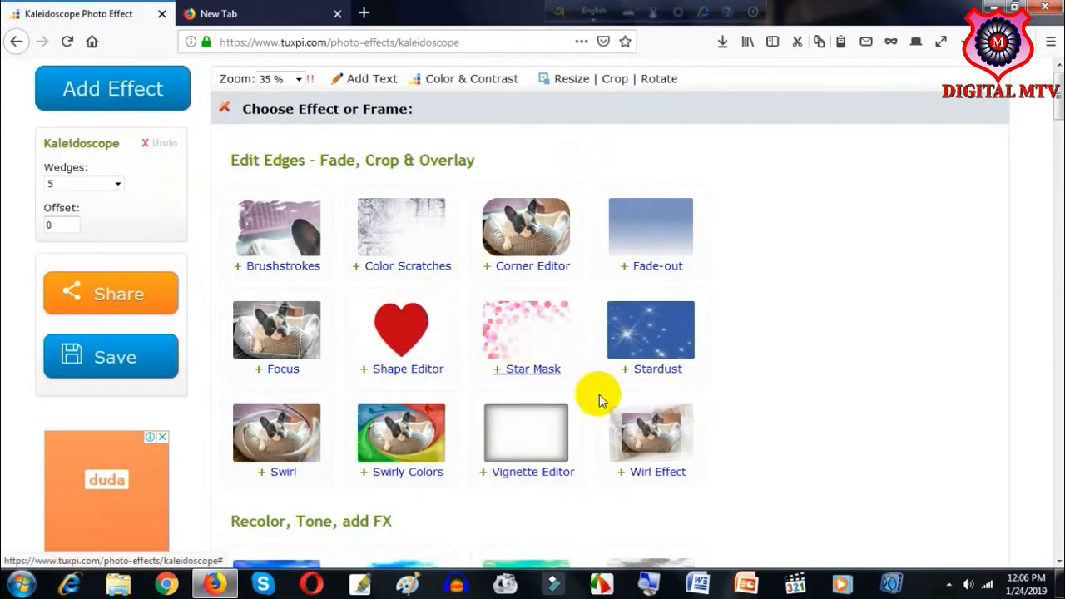
scroll(601, 400, "down", 7)
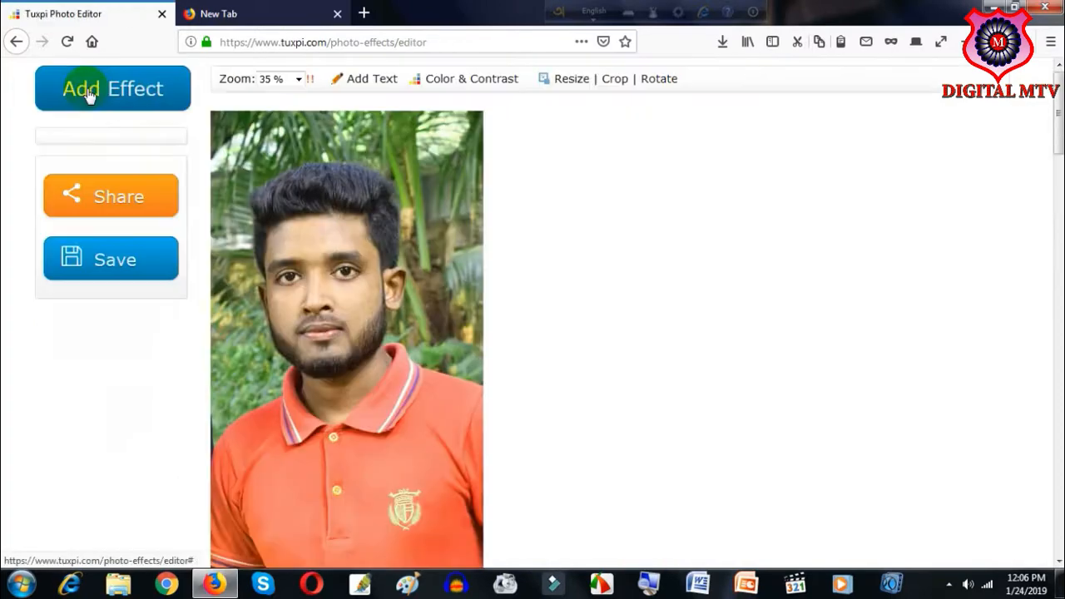
Step: Try the Shifted Tiles effect on the photo and undo it
left_click(89, 93)
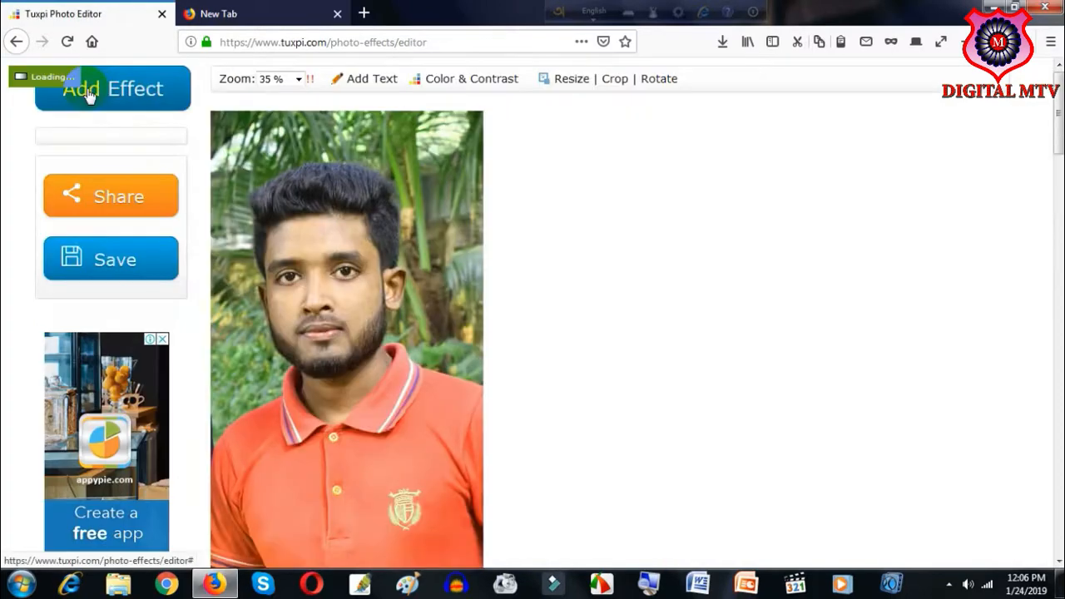
scroll(600, 274, "down", 15)
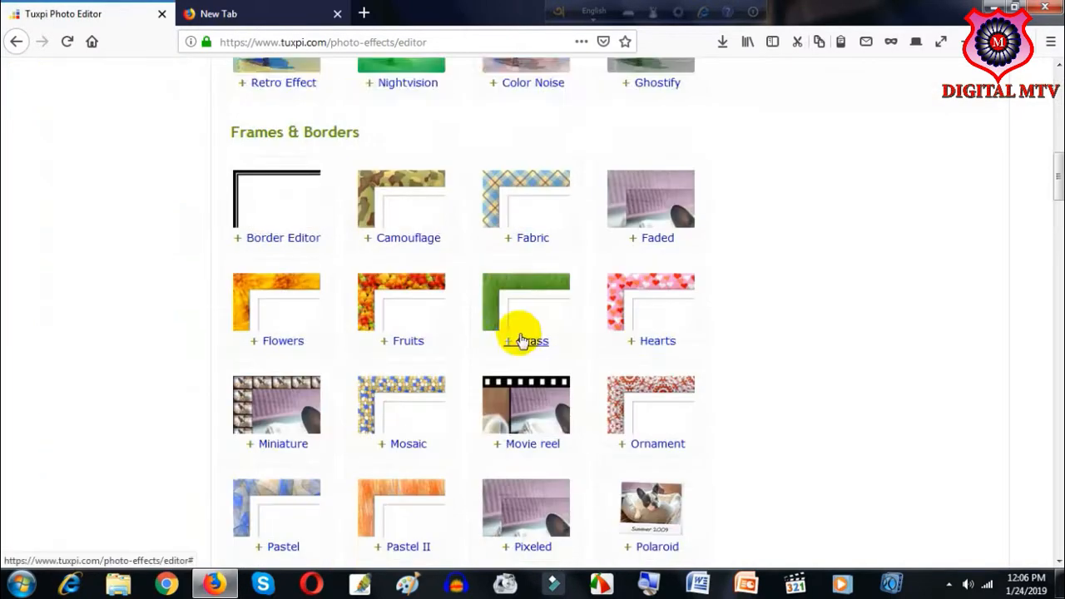
scroll(466, 333, "down", 5)
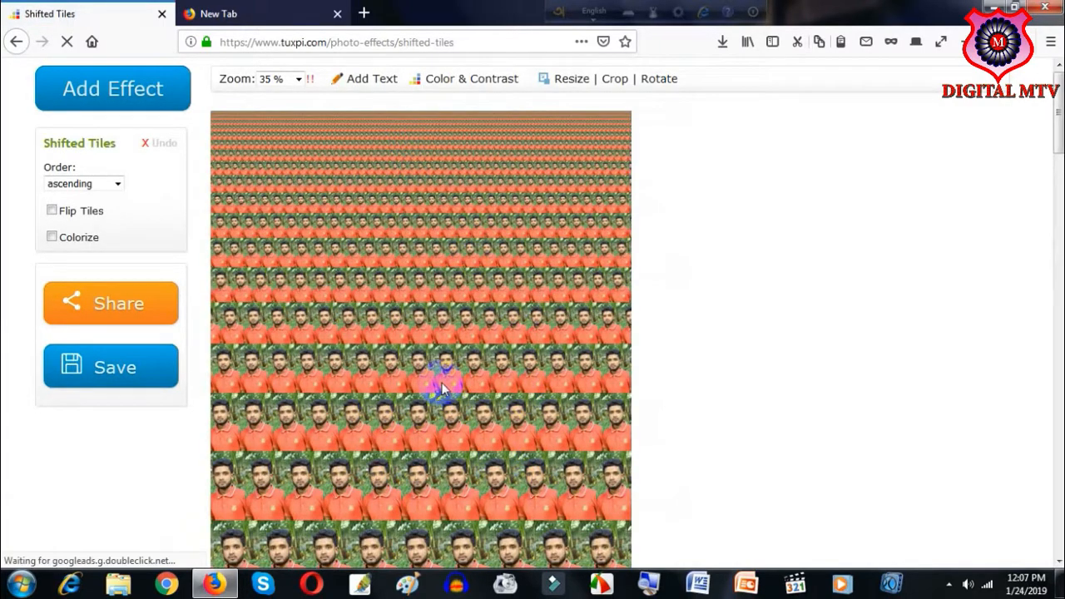
scroll(441, 388, "down", 3)
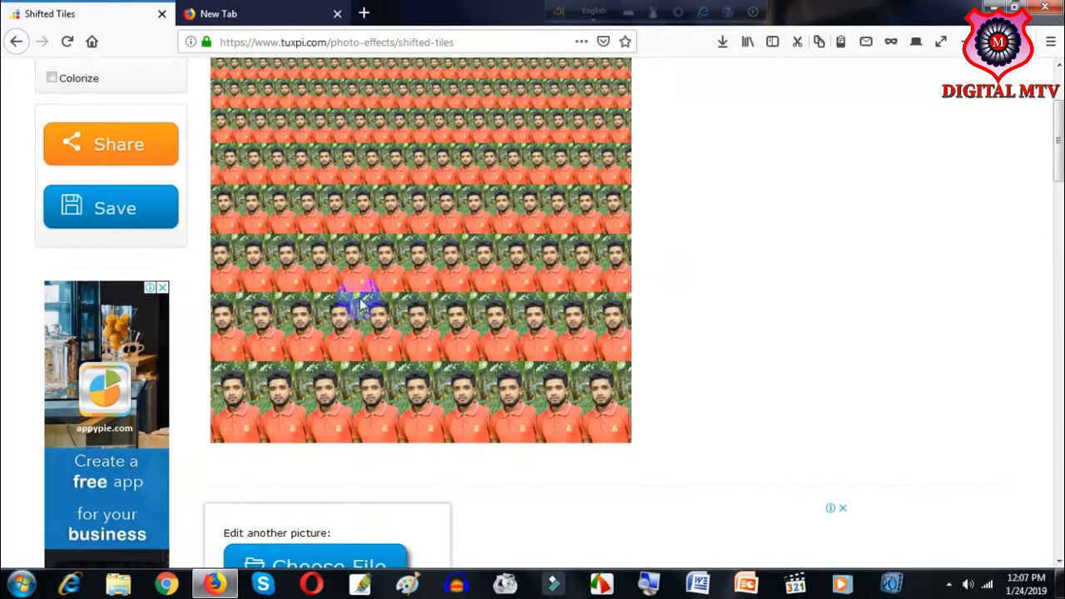
scroll(404, 242, "up", 3)
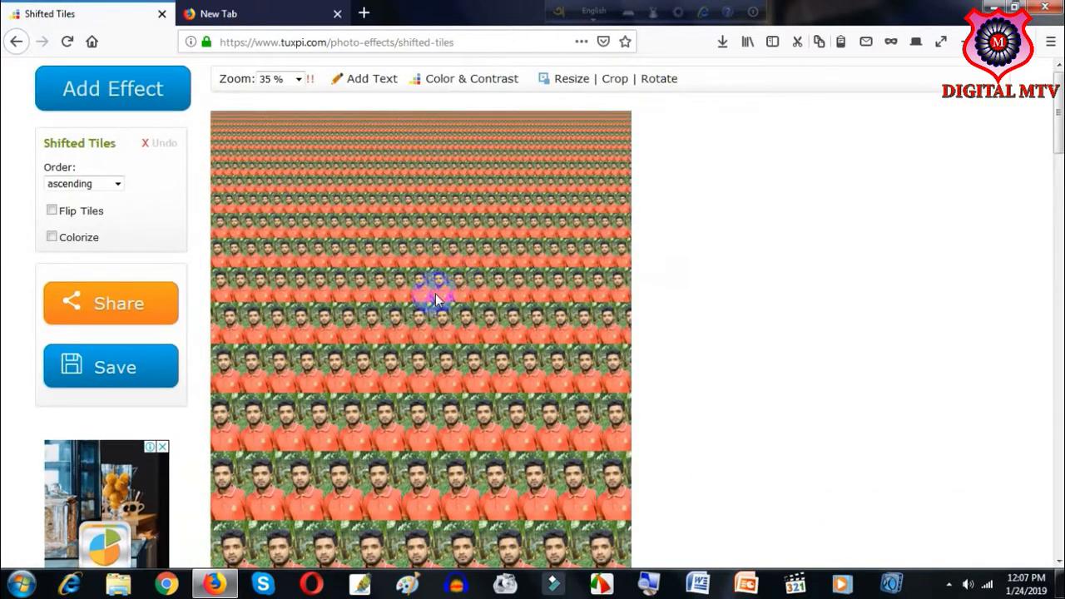
scroll(278, 305, "down", 2)
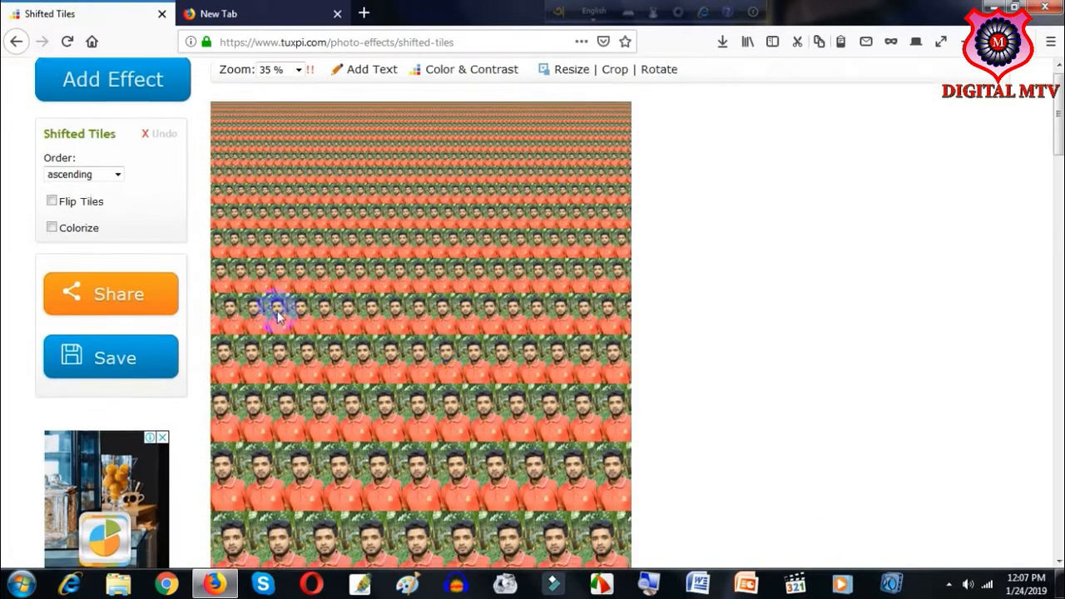
scroll(166, 141, "up", 2)
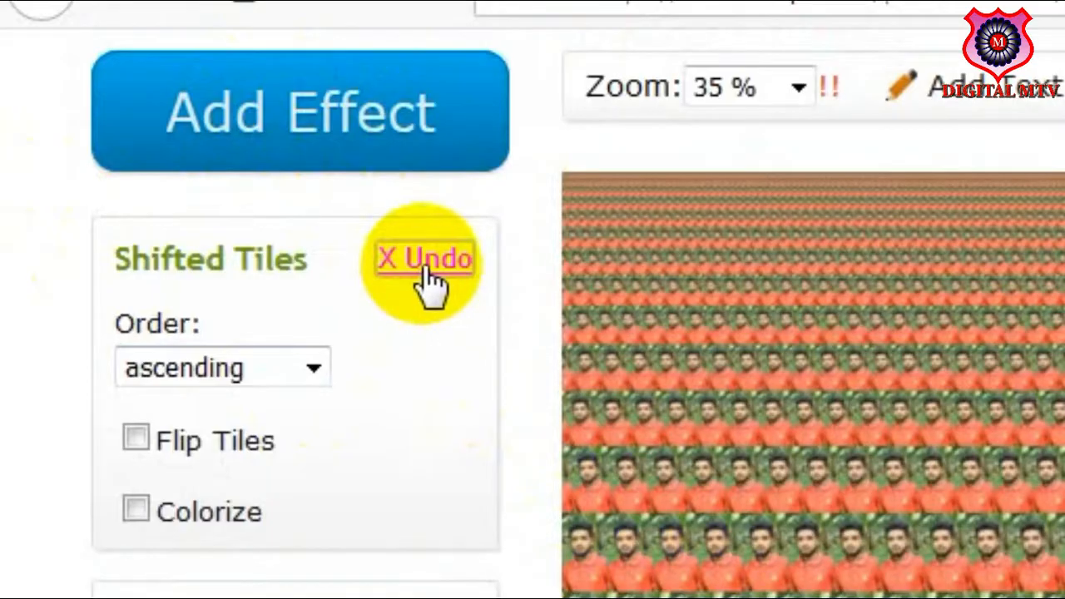
left_click(429, 283)
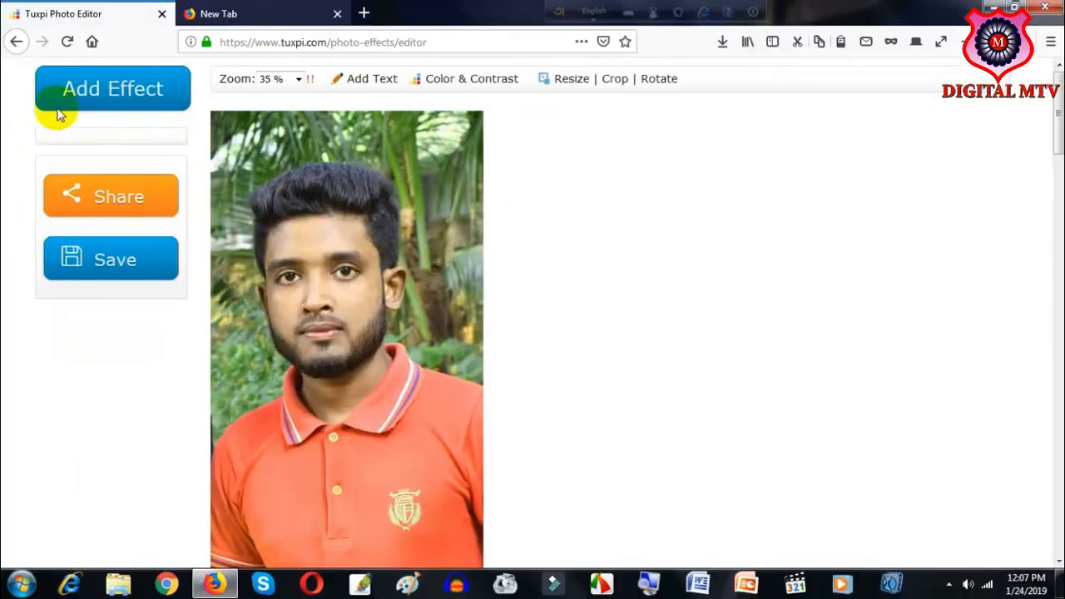
Step: Try the Photo to Painting effect on the photo and undo it
left_click(94, 104)
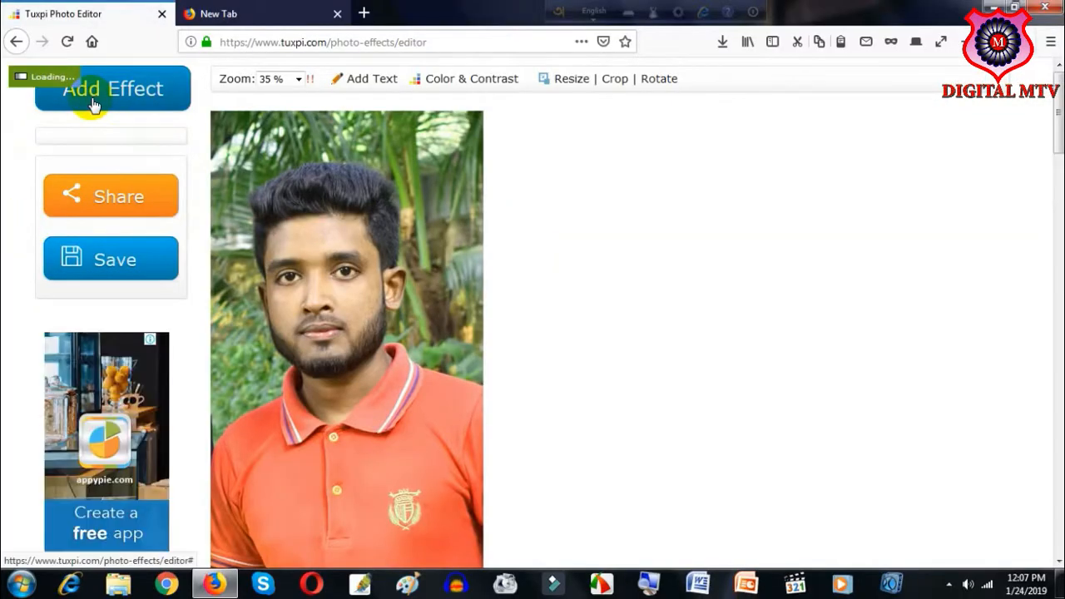
scroll(565, 405, "down", 4)
scroll(564, 405, "down", 2)
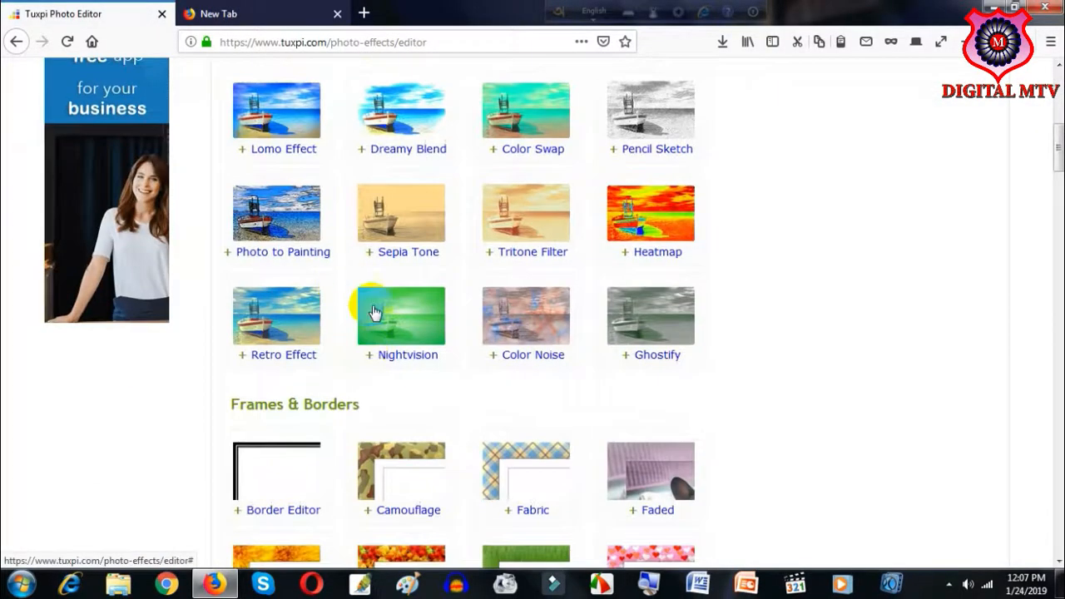
left_click(290, 213)
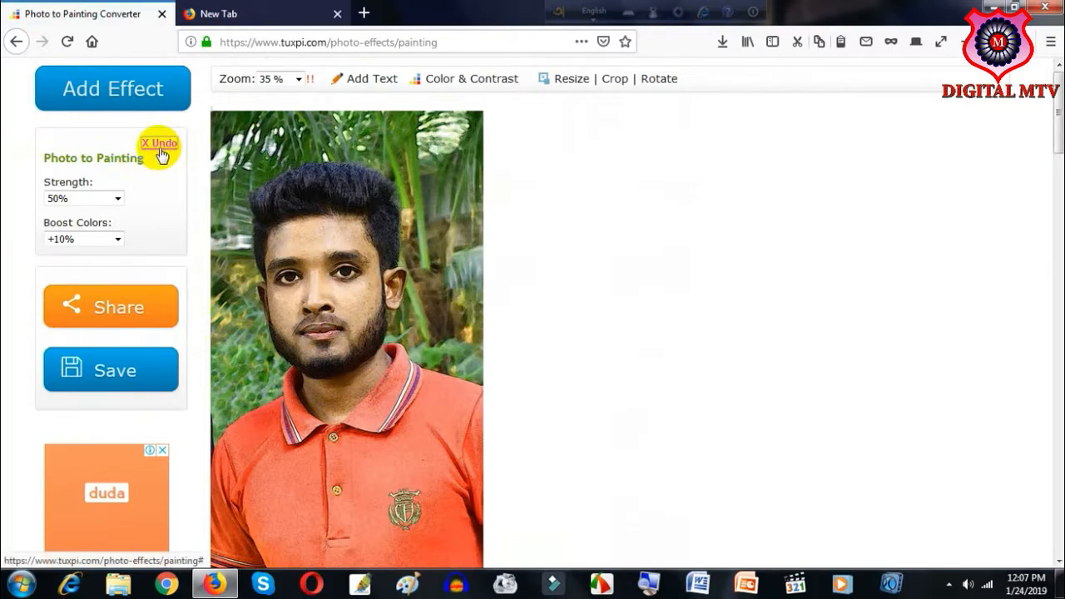
Step: Apply the Photo Circles effect from Photomontages, Fun & Art to the original photo and look over the result
left_click(146, 89)
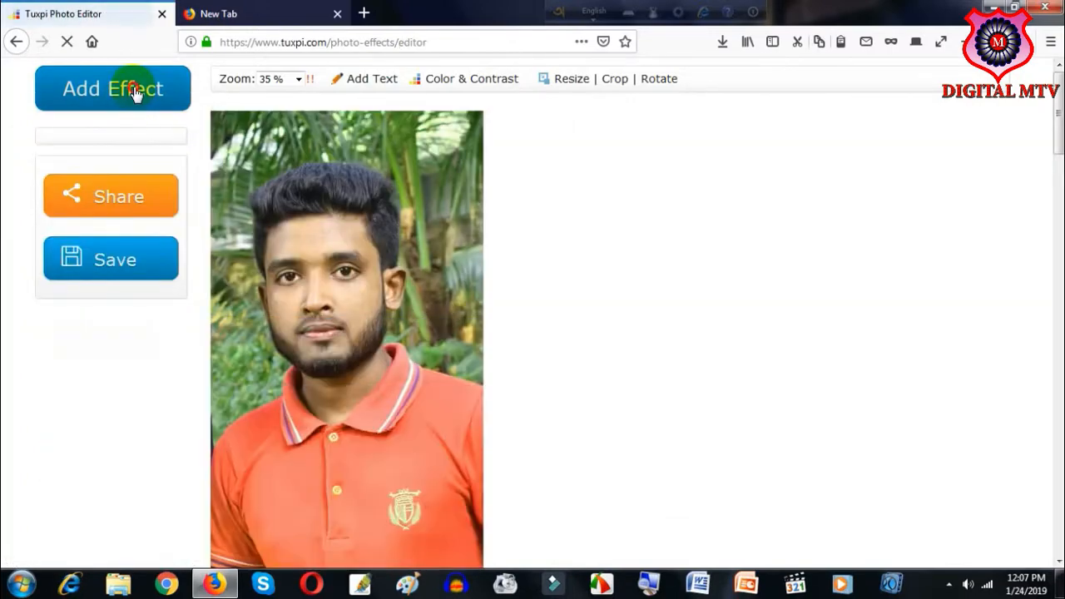
scroll(638, 350, "down", 10)
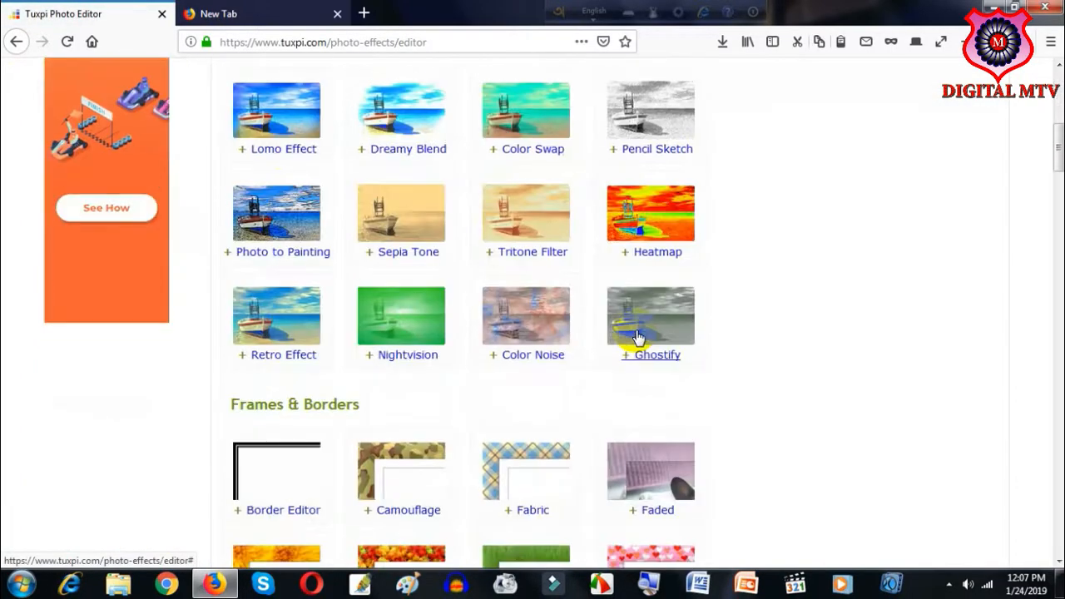
scroll(638, 336, "down", 4)
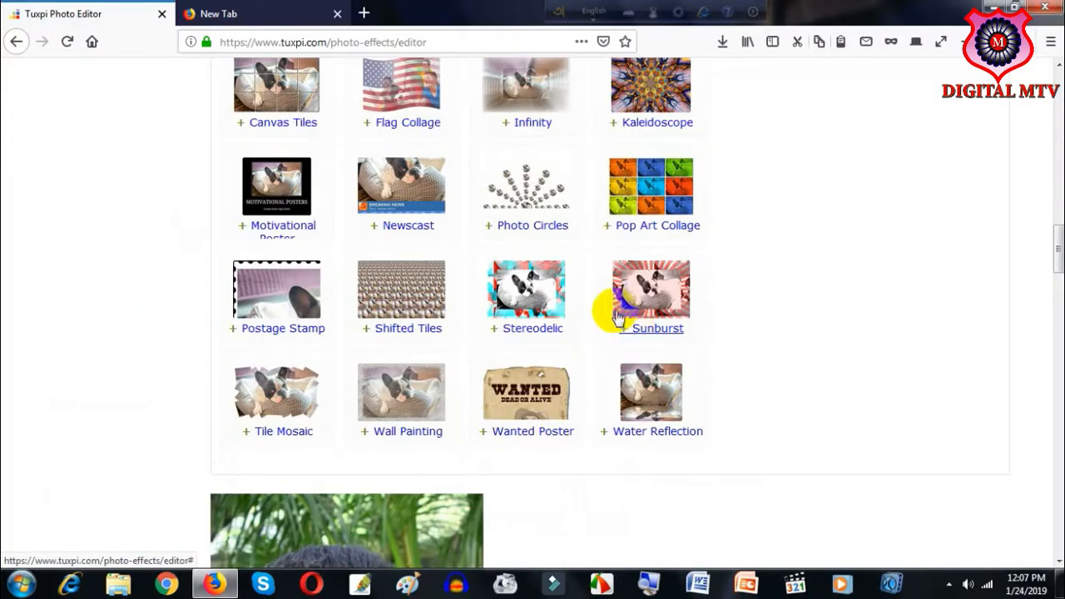
left_click(530, 206)
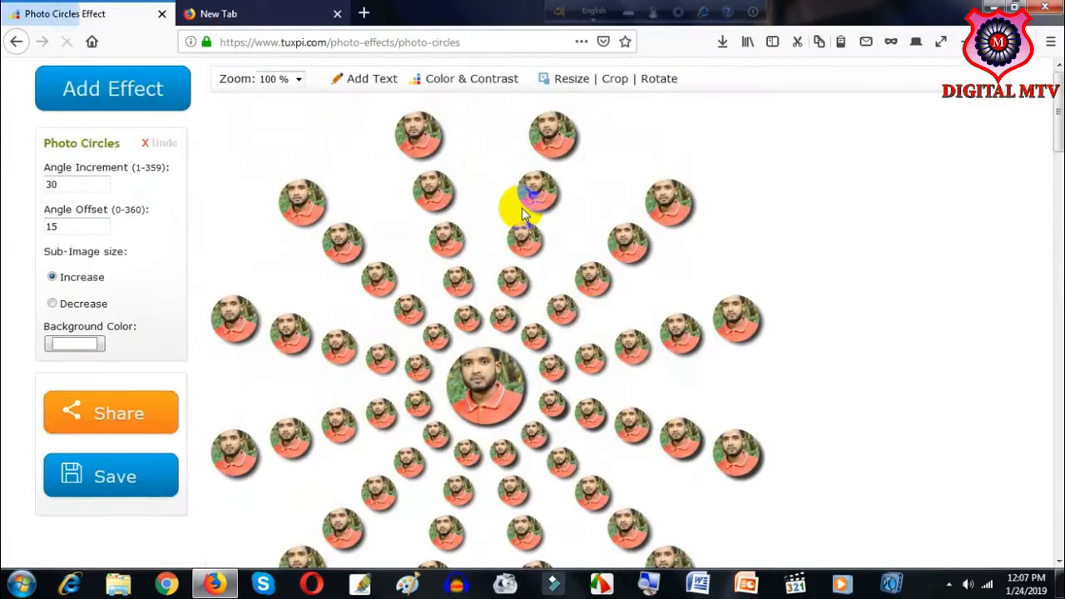
scroll(580, 370, "down", 3)
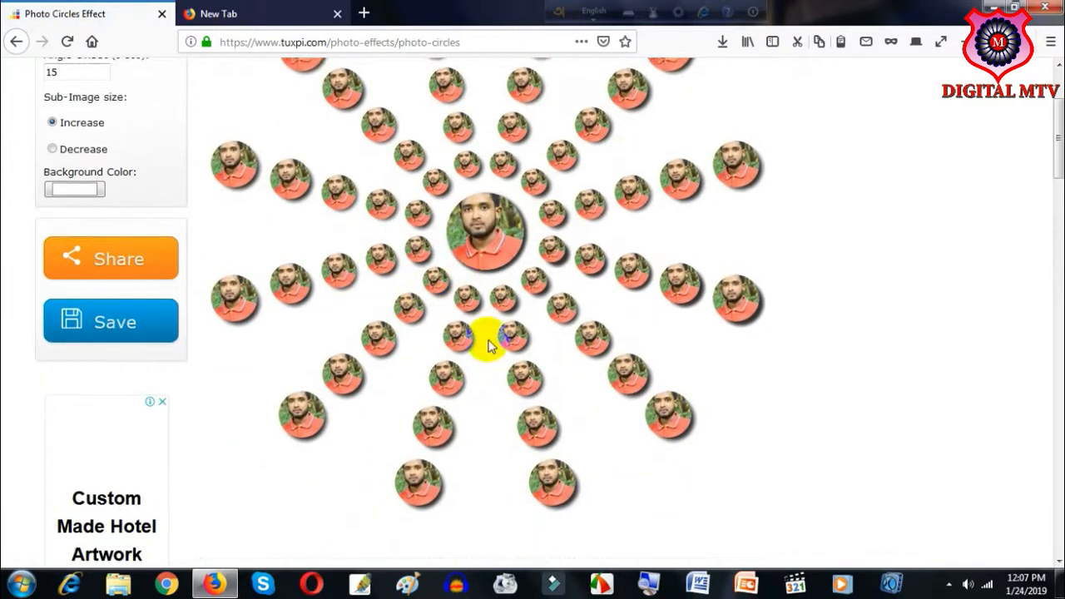
scroll(462, 339, "up", 2)
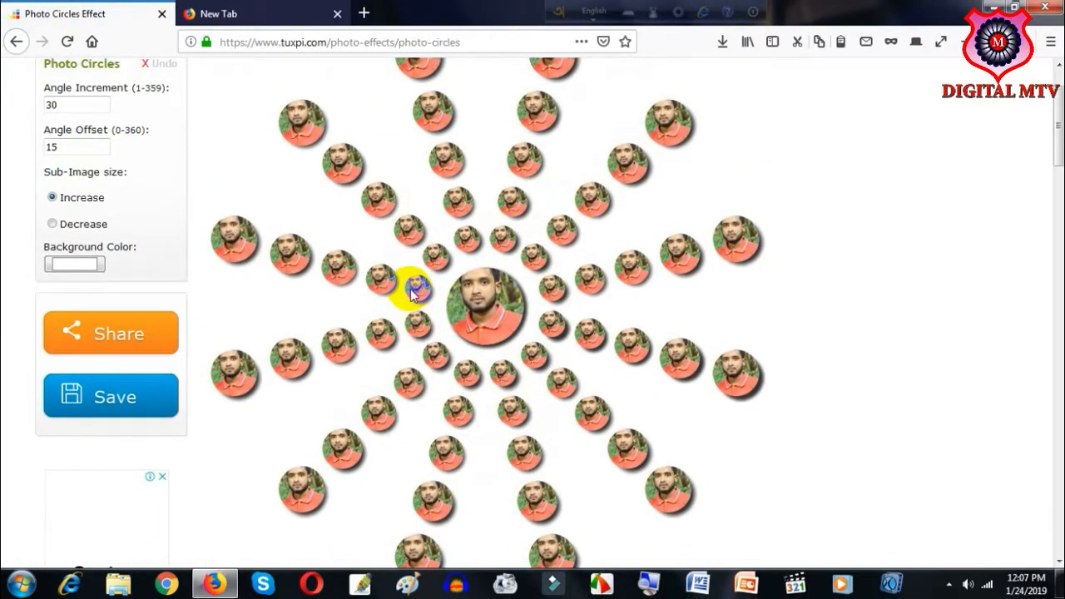
Step: Set the Photo Circles background color to bright green (red 0, green 255, blue 64)
left_click(101, 263)
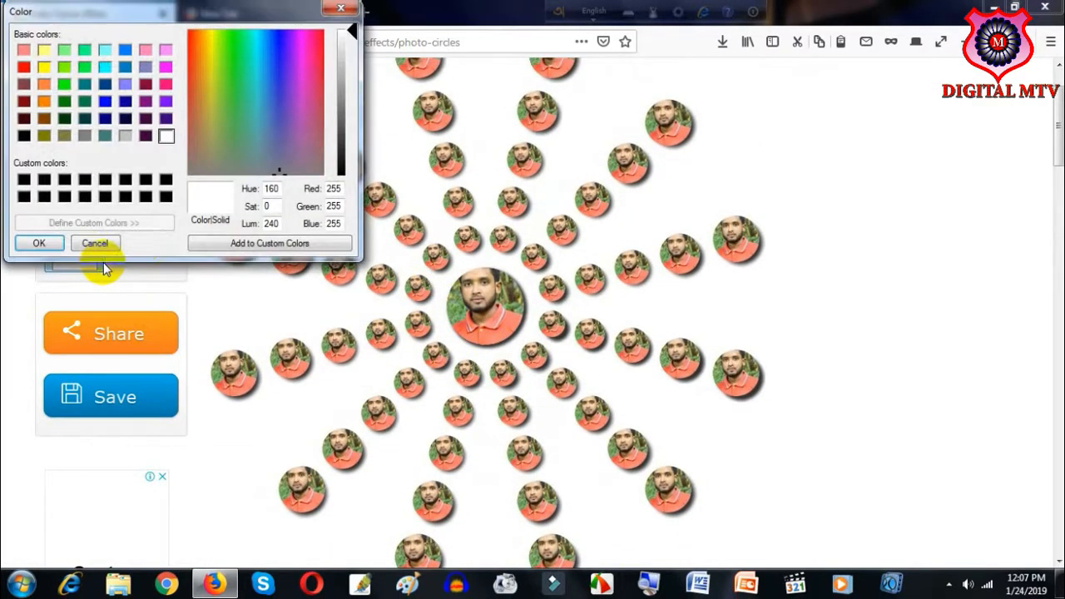
left_click(104, 68)
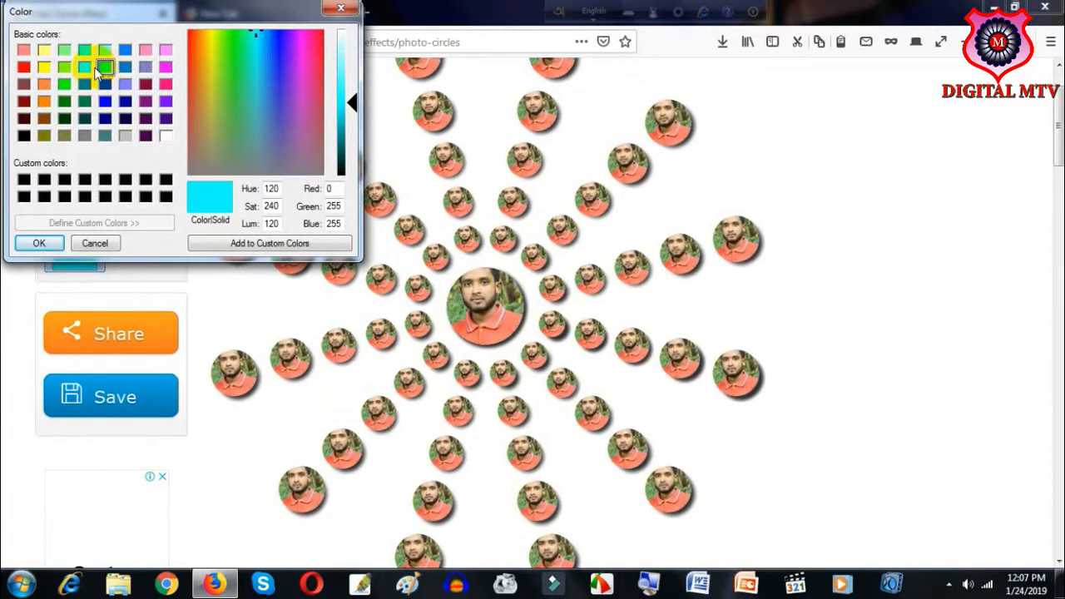
left_click(85, 67)
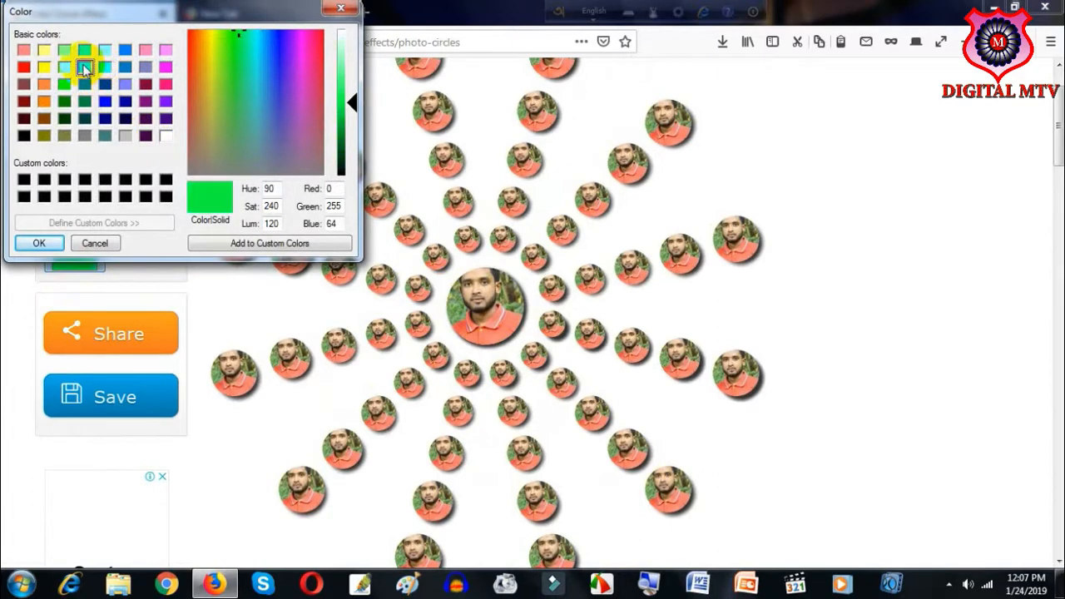
left_click(39, 243)
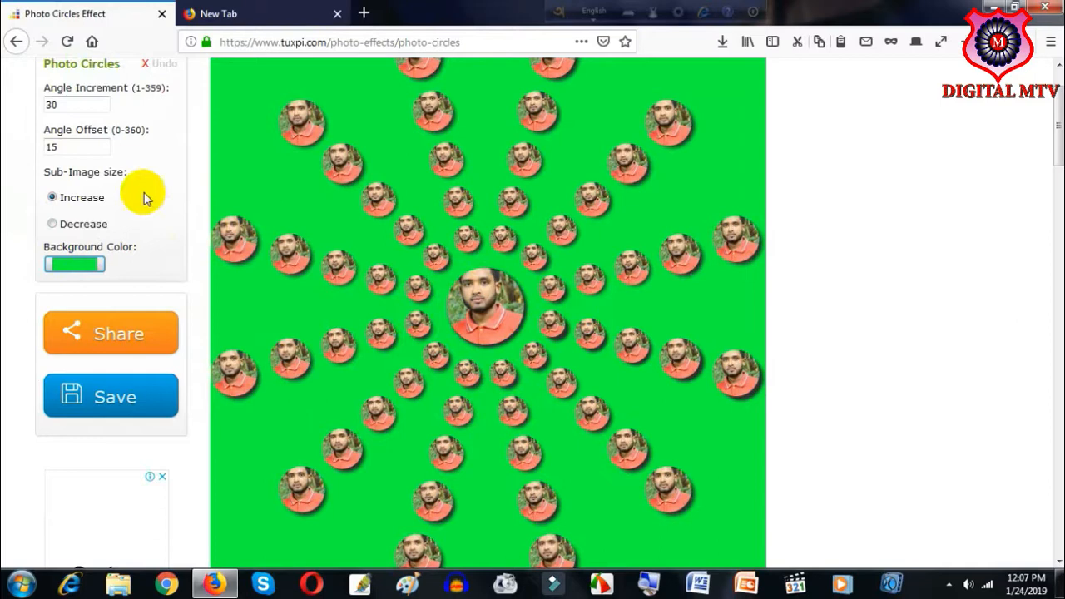
Step: Set the Photo Circles background color to light yellow (red 255, green 255, blue 128)
left_click(99, 264)
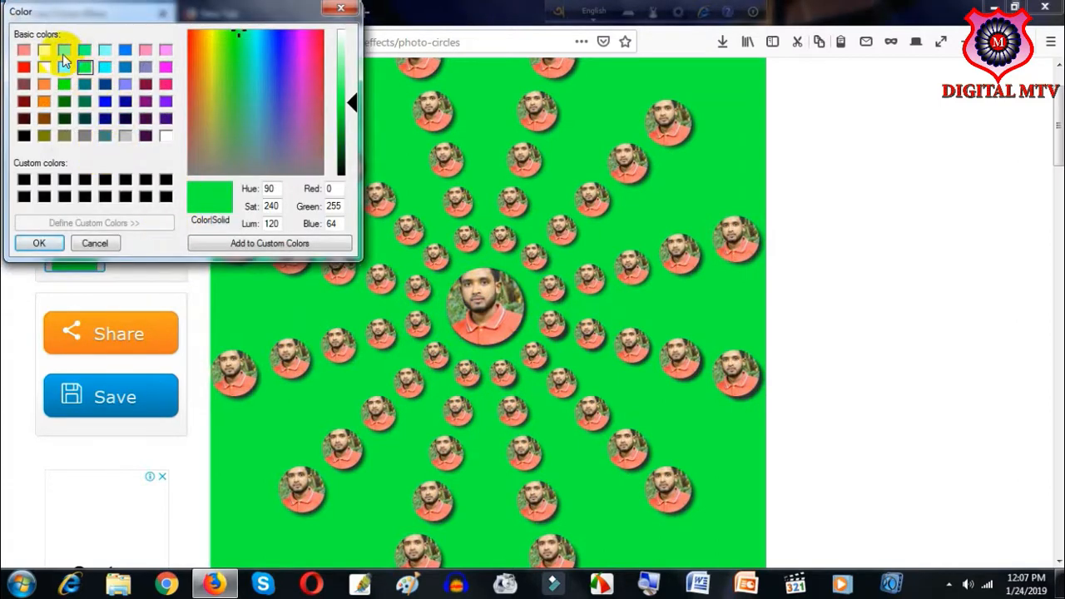
left_click(46, 52)
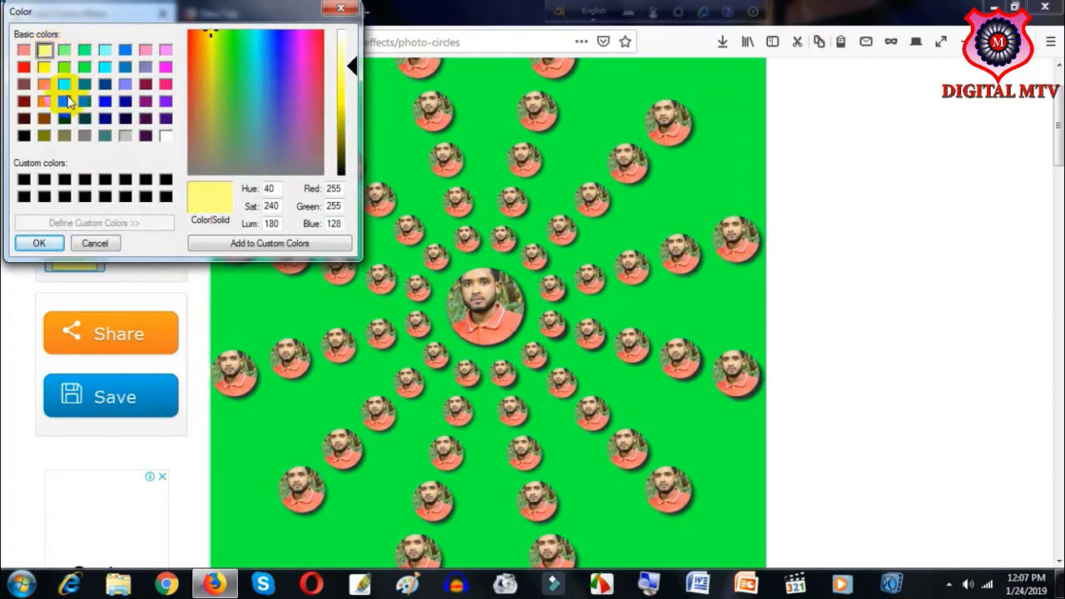
left_click(33, 243)
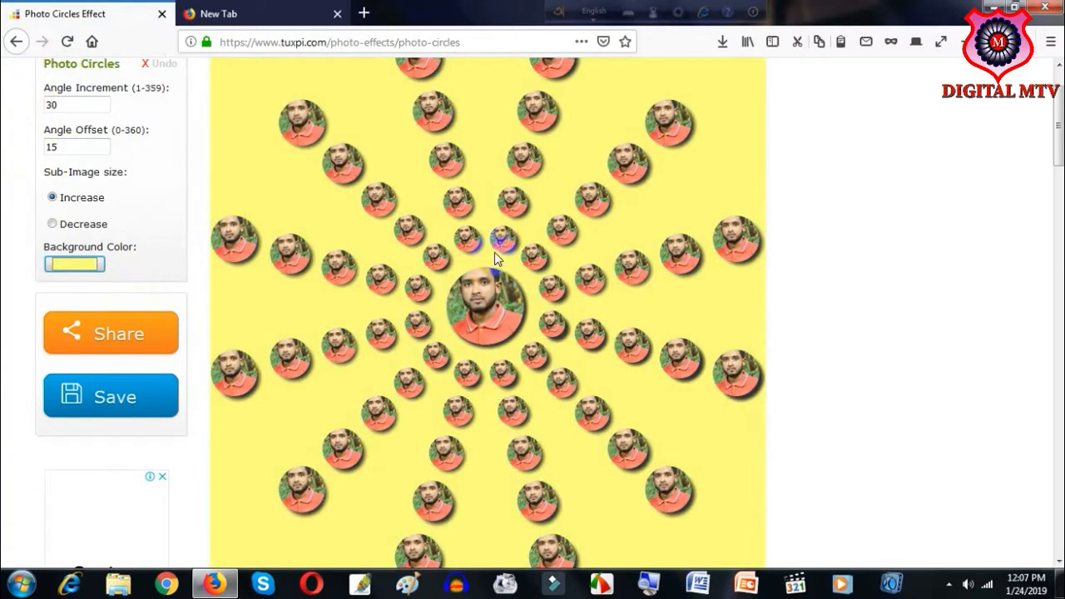
Step: Try the image preview at 200 % zoom and settle on a 70 % zoom
scroll(416, 258, "up", 2)
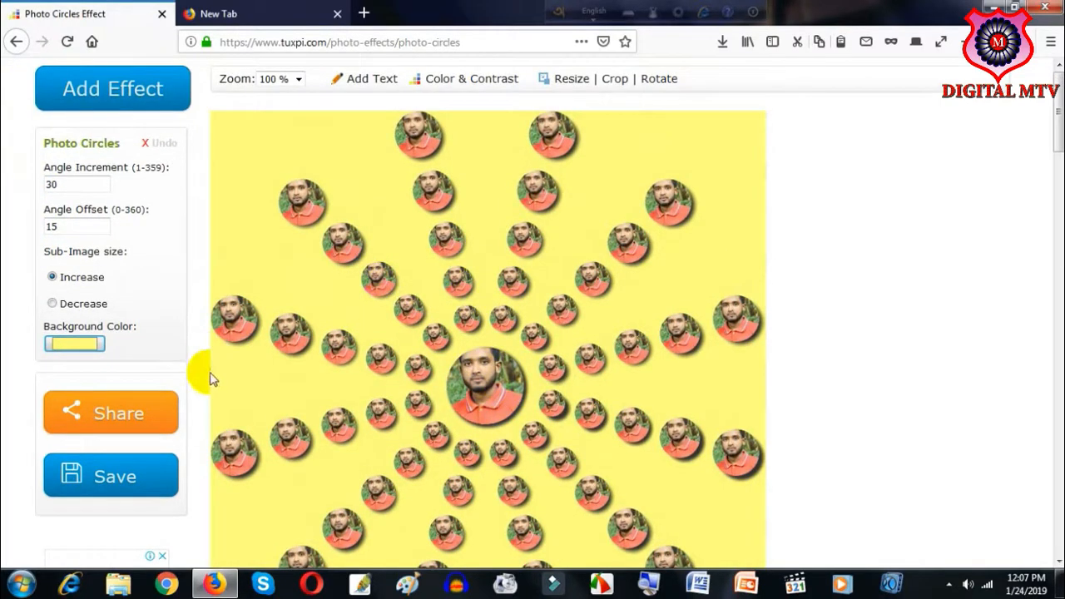
left_click(299, 84)
left_click(280, 195)
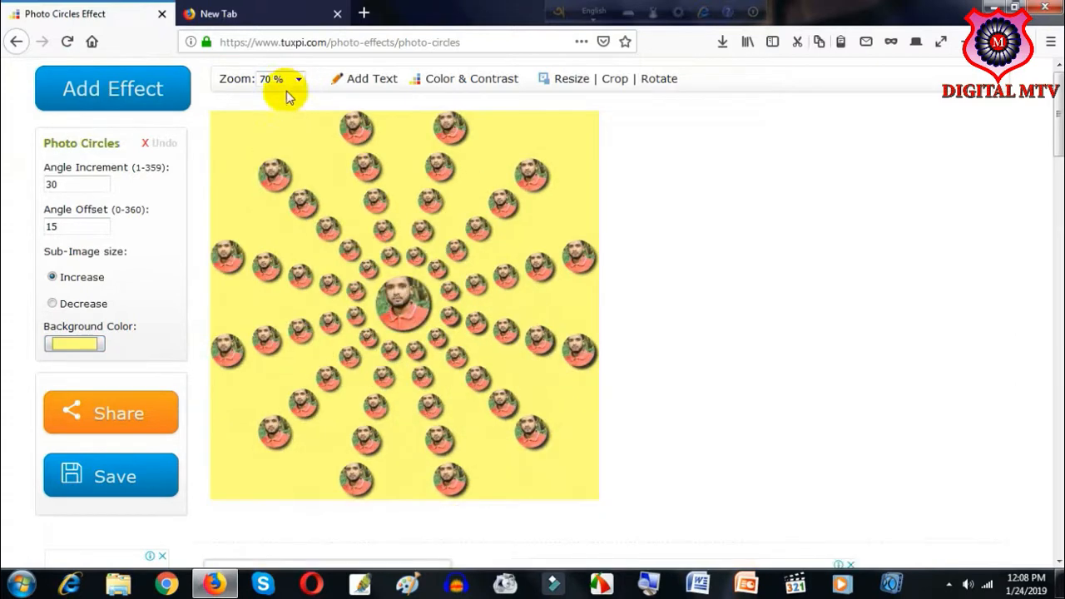
left_click(293, 80)
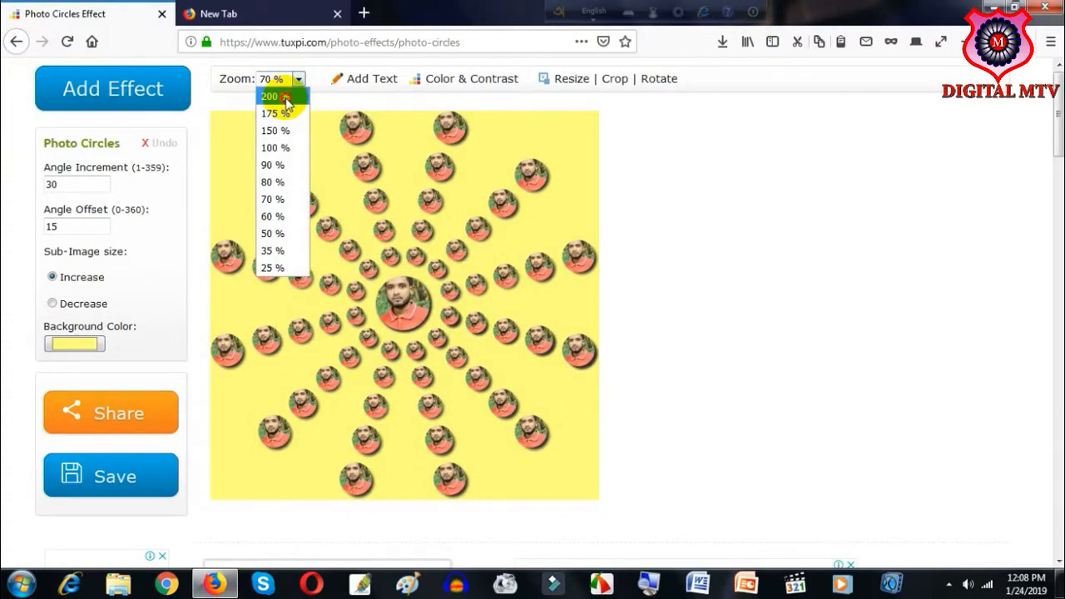
left_click(281, 92)
left_click(271, 80)
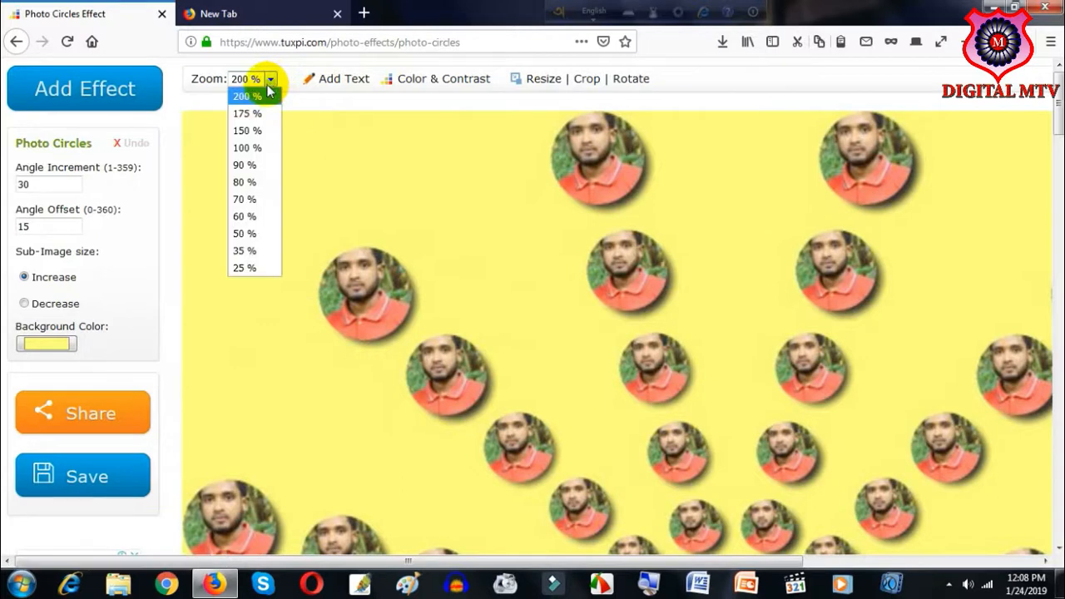
left_click(248, 200)
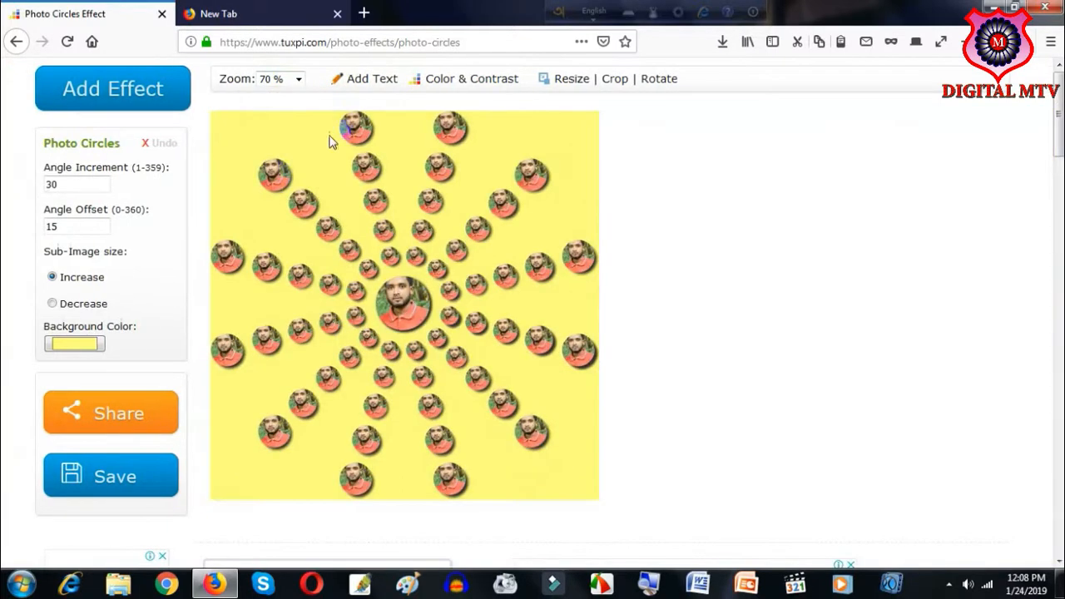
Step: Add the person's full name as a text on the image and place it in the upper part of the picture
left_click(369, 83)
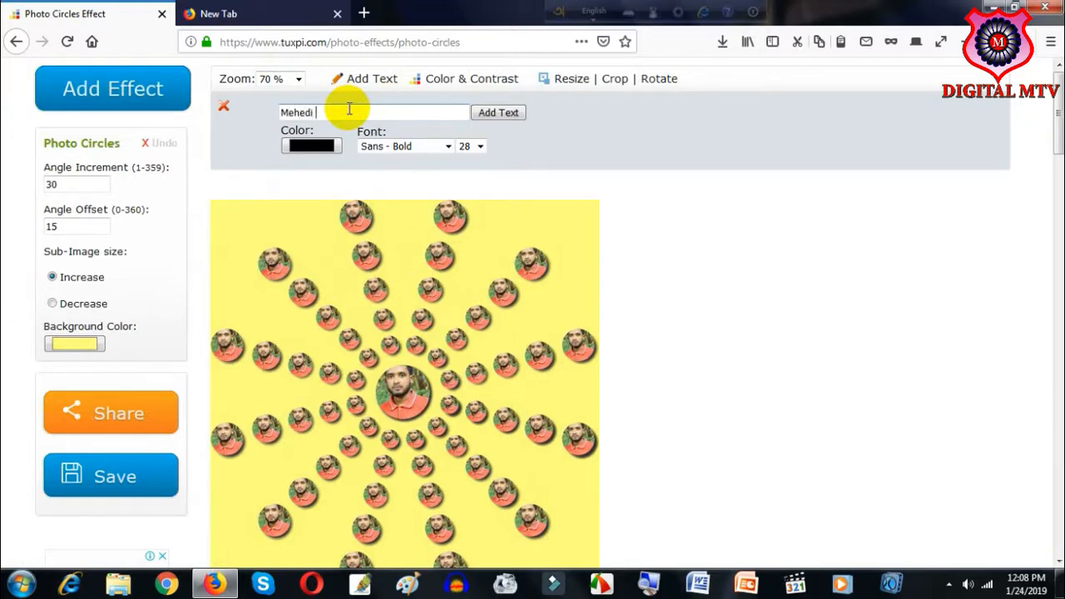
left_click(498, 114)
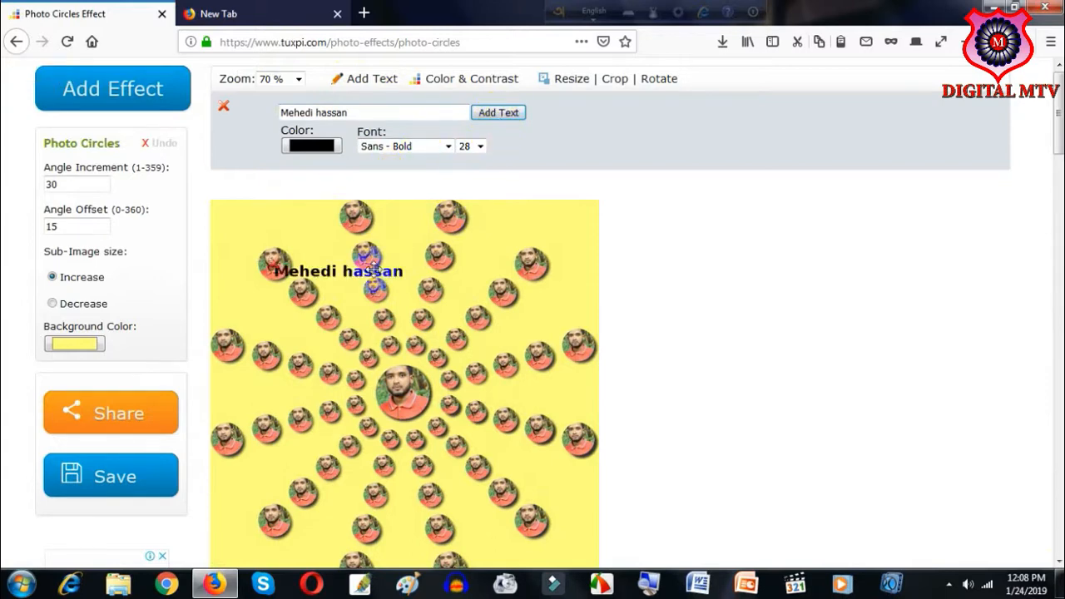
left_click_drag(375, 272, 553, 271)
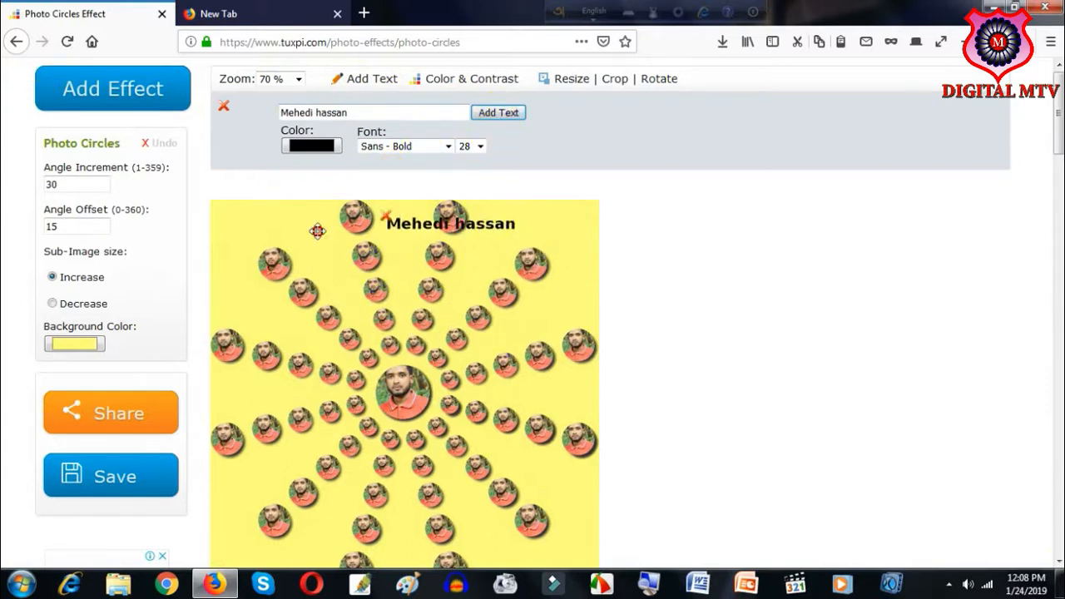
left_click_drag(318, 231, 440, 255)
Step: Set the name text's font size to 48 and move it near the image's upper edge
left_click(480, 147)
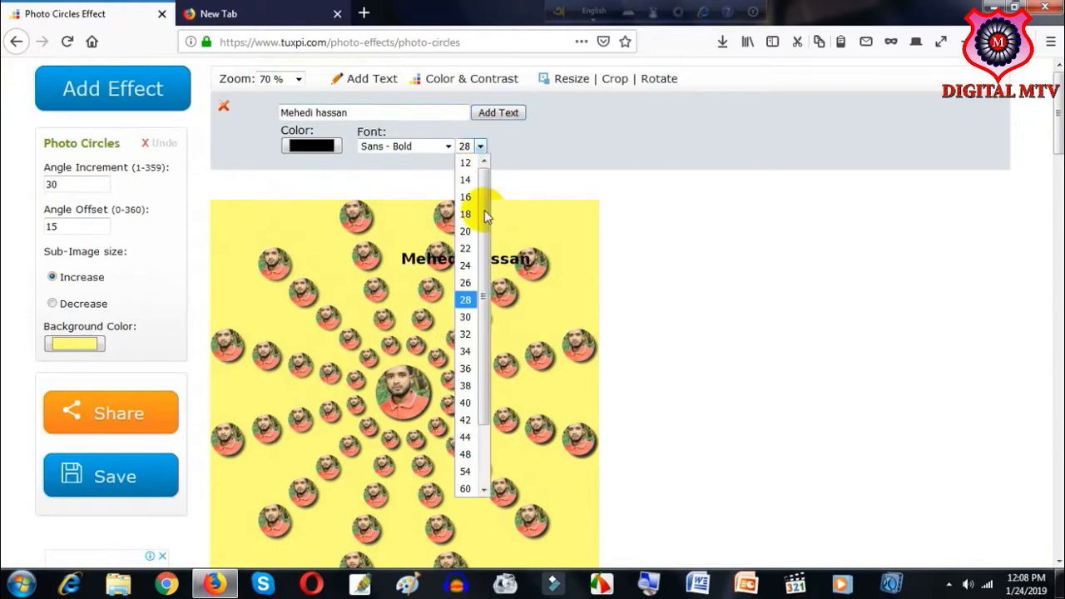
left_click(464, 387)
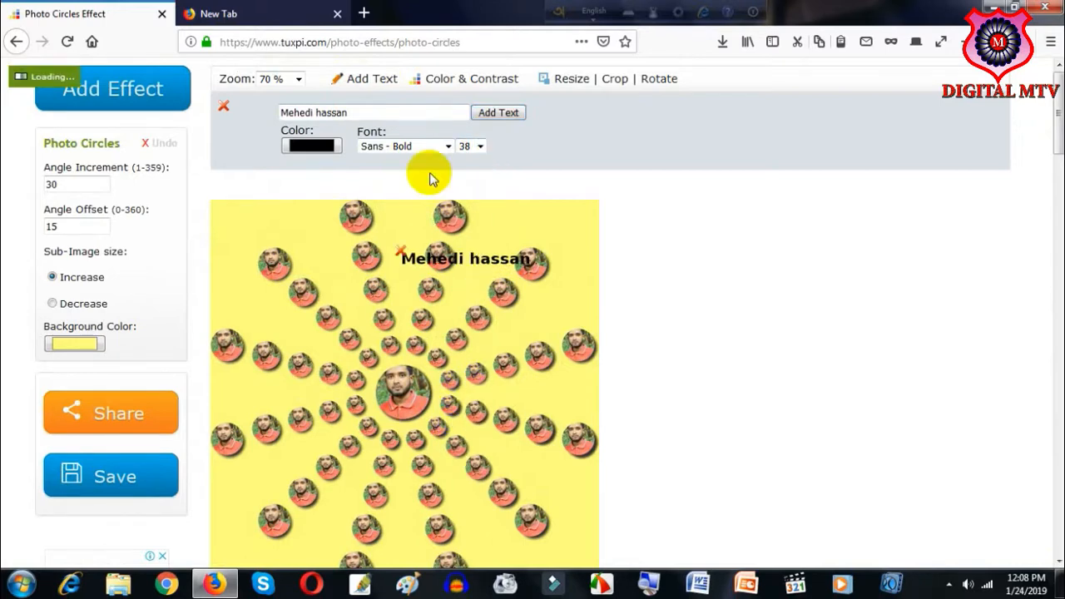
left_click(478, 146)
left_click(466, 454)
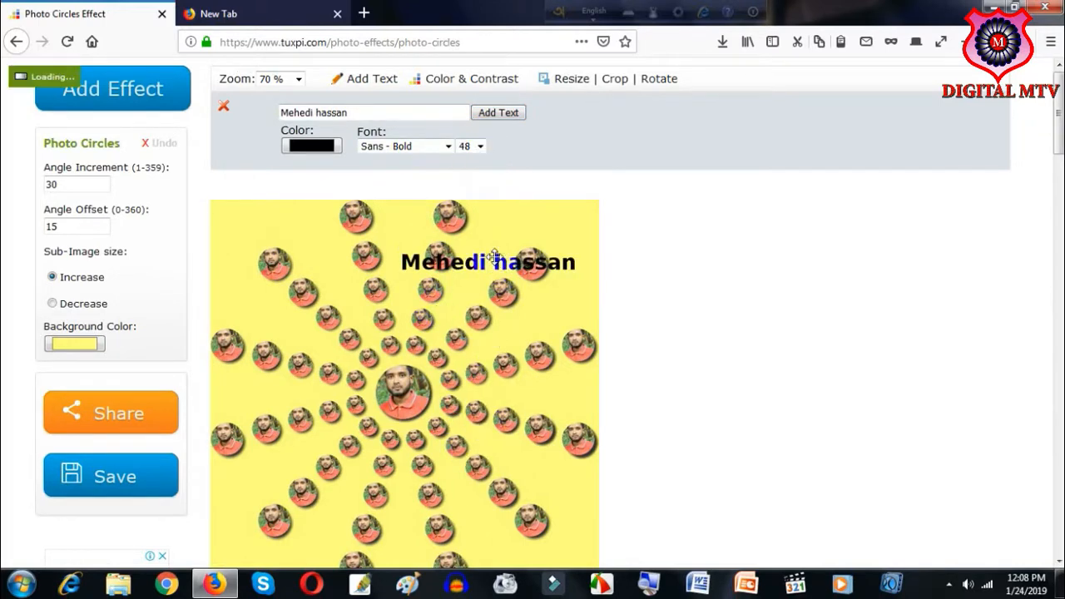
left_click_drag(488, 254, 367, 241)
Step: Change the name text's color to green and shift the text slightly to the right
left_click(325, 143)
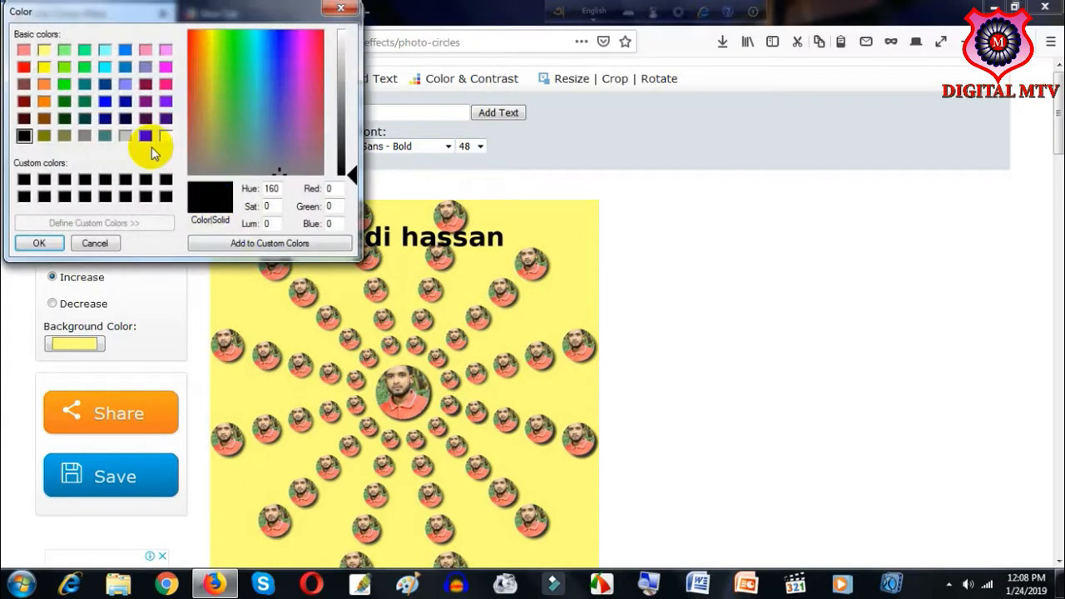
left_click(65, 84)
left_click(38, 243)
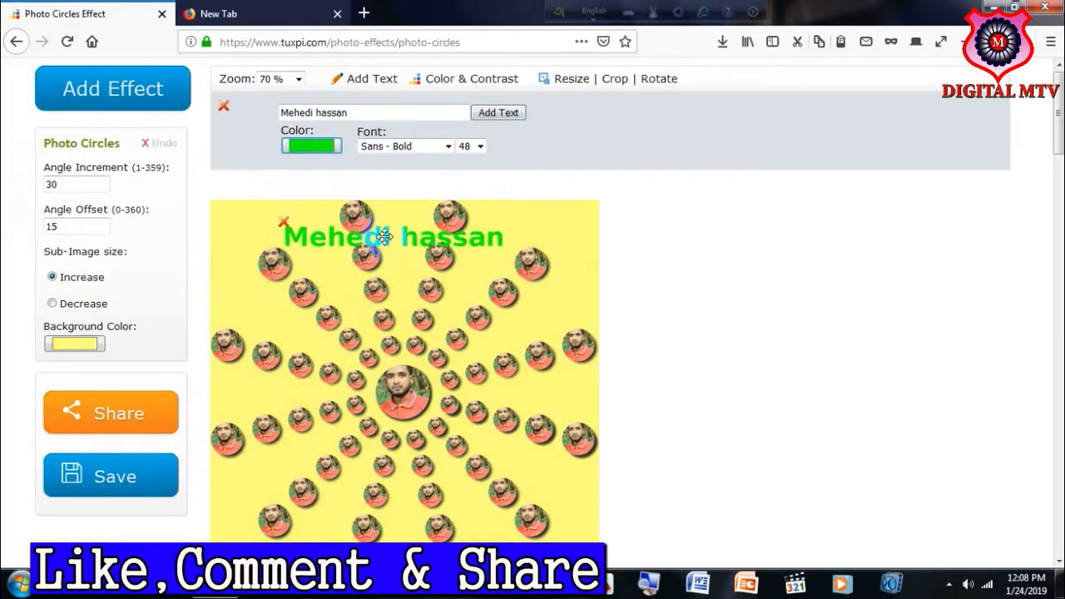
left_click_drag(384, 236, 424, 238)
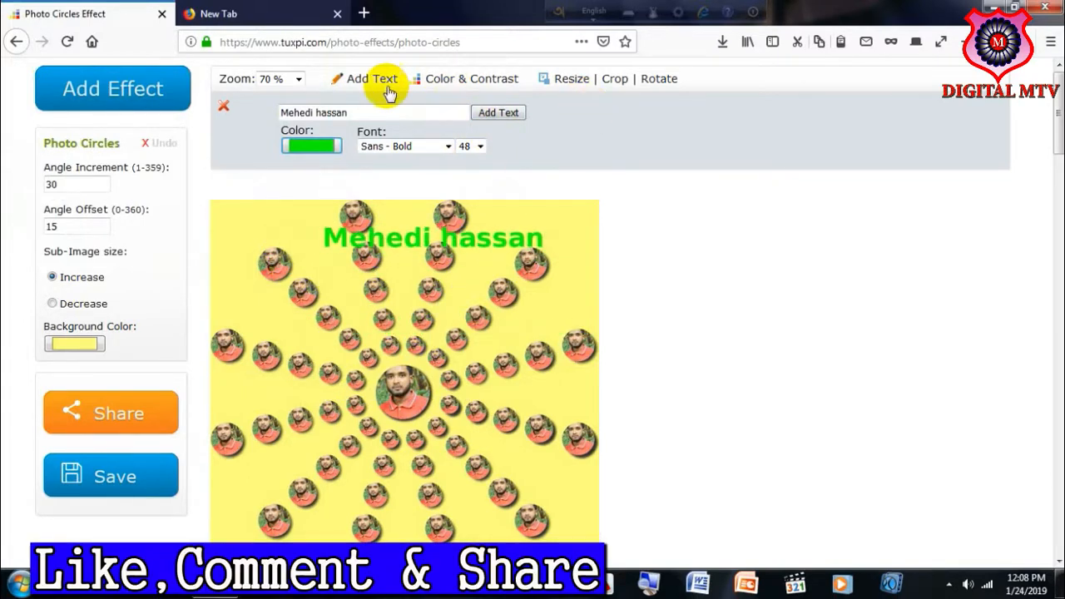
Step: Raise the image's brightness and contrast slightly, lower its saturation a little, and apply the color adjustment
left_click(451, 84)
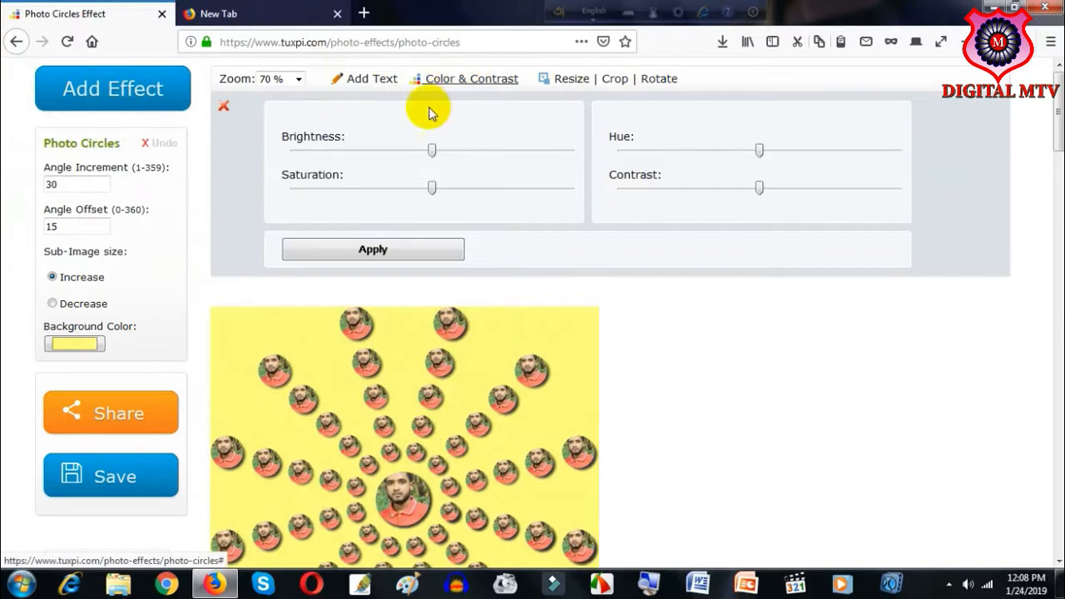
left_click_drag(461, 152, 372, 154)
left_click_drag(754, 217, 409, 188)
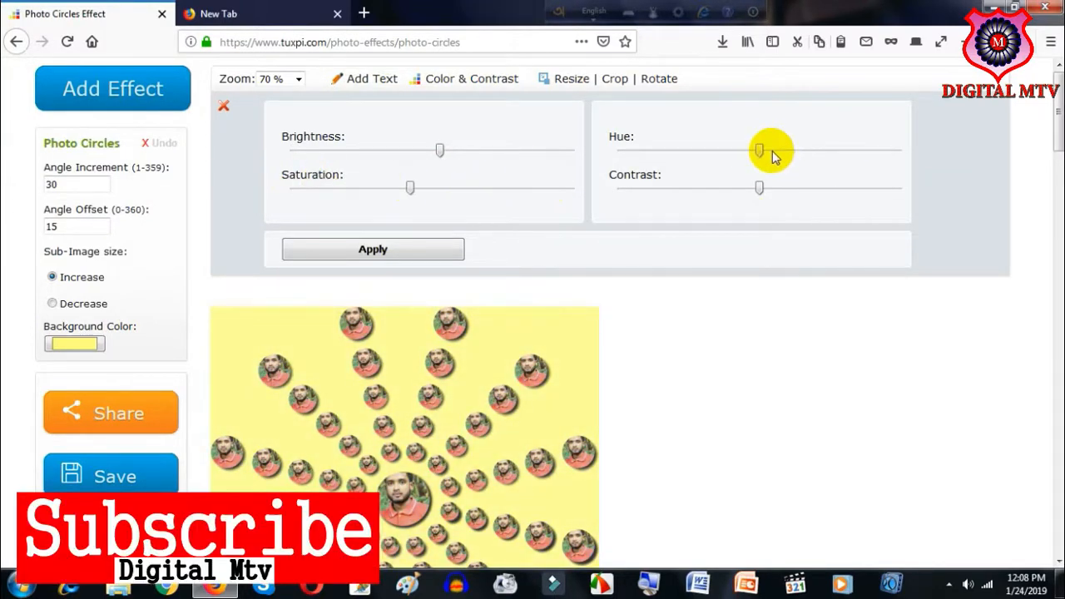
mouse_move(773, 157)
left_mouse_down()
mouse_move(944, 150)
mouse_move(757, 150)
left_mouse_up()
left_click_drag(759, 188, 783, 192)
left_click(359, 251)
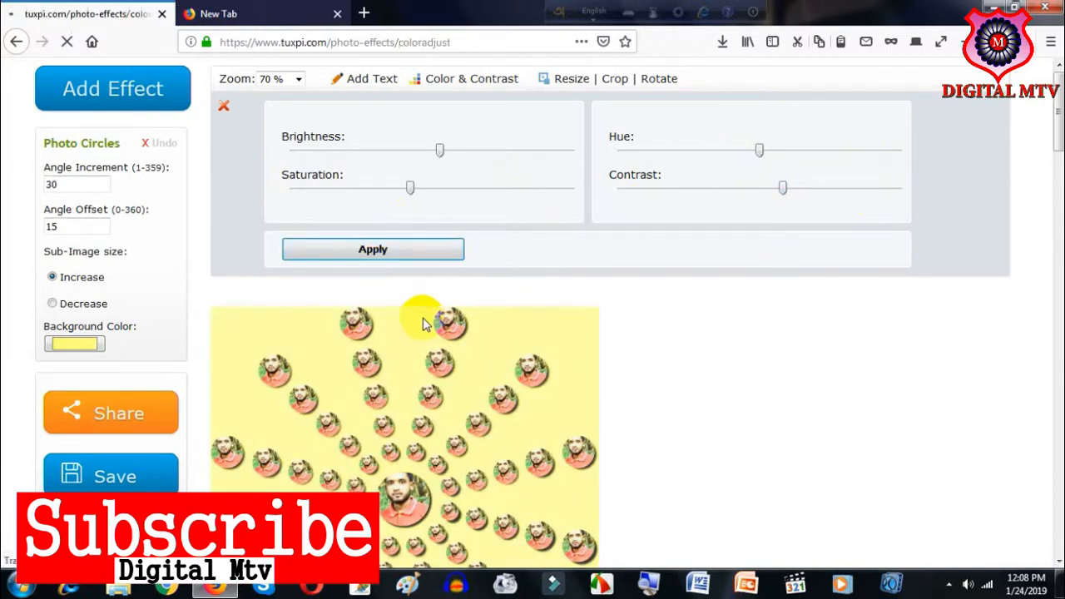
scroll(428, 305, "down", 5)
scroll(583, 269, "up", 5)
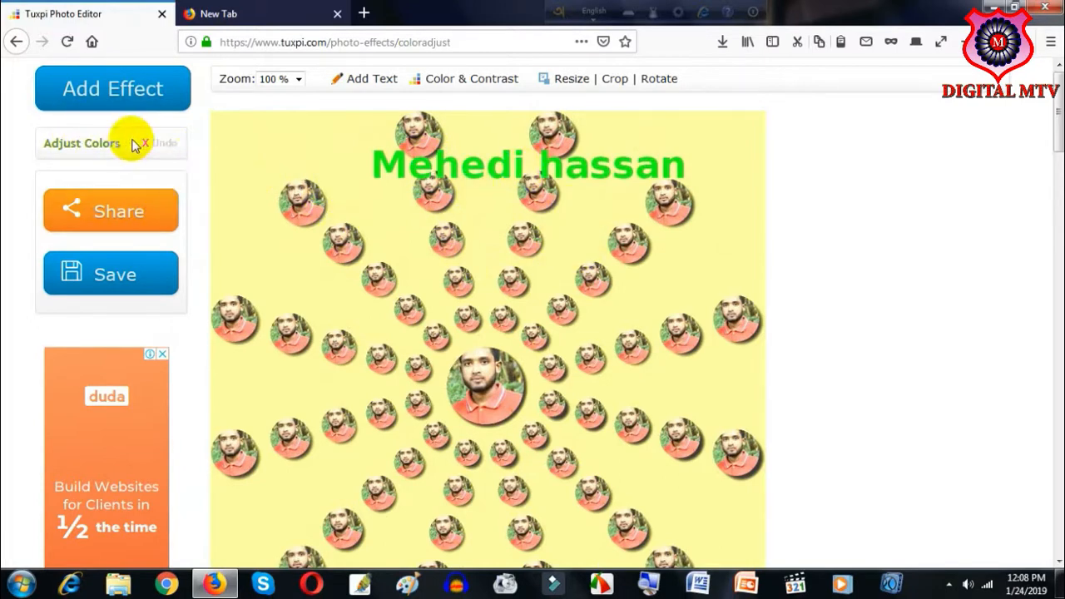
Step: Try the 75% (535x535) and 50% (357x357) resize presets and restore the original 713x713 size
left_click(557, 83)
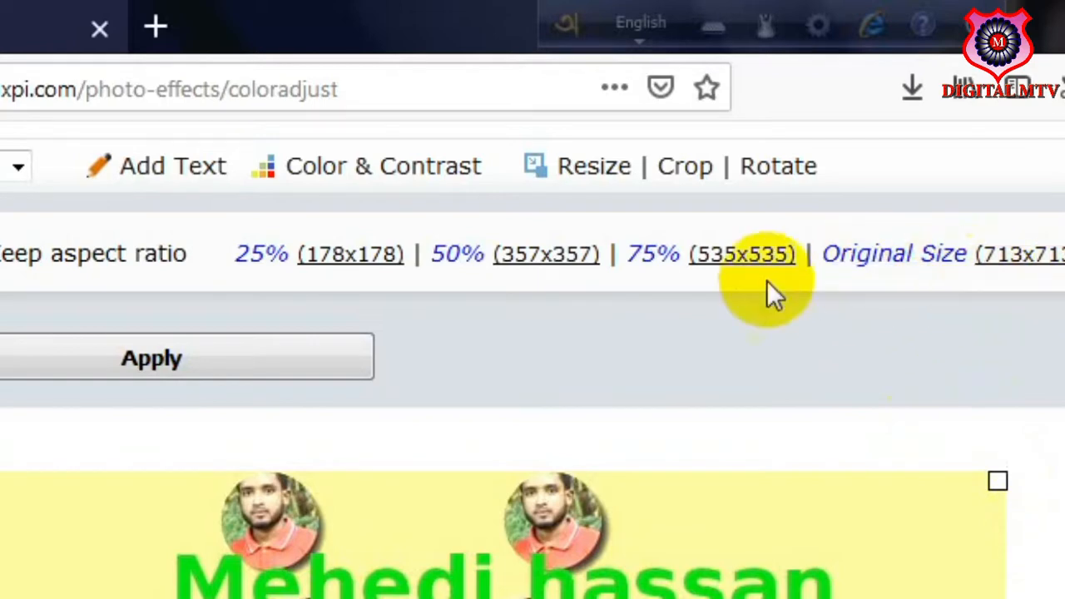
left_click(694, 268)
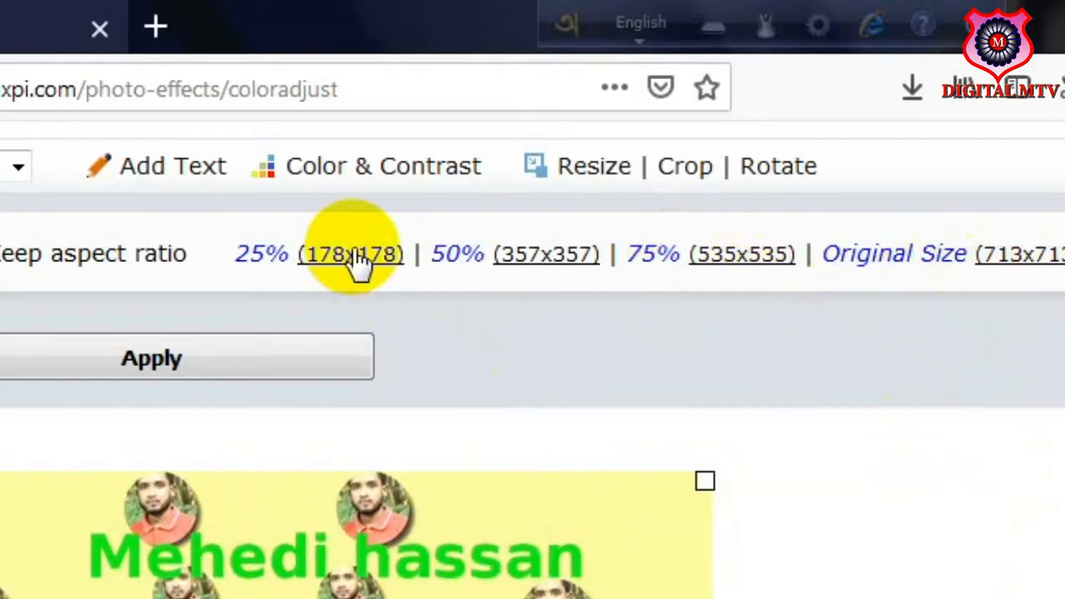
left_click(560, 259)
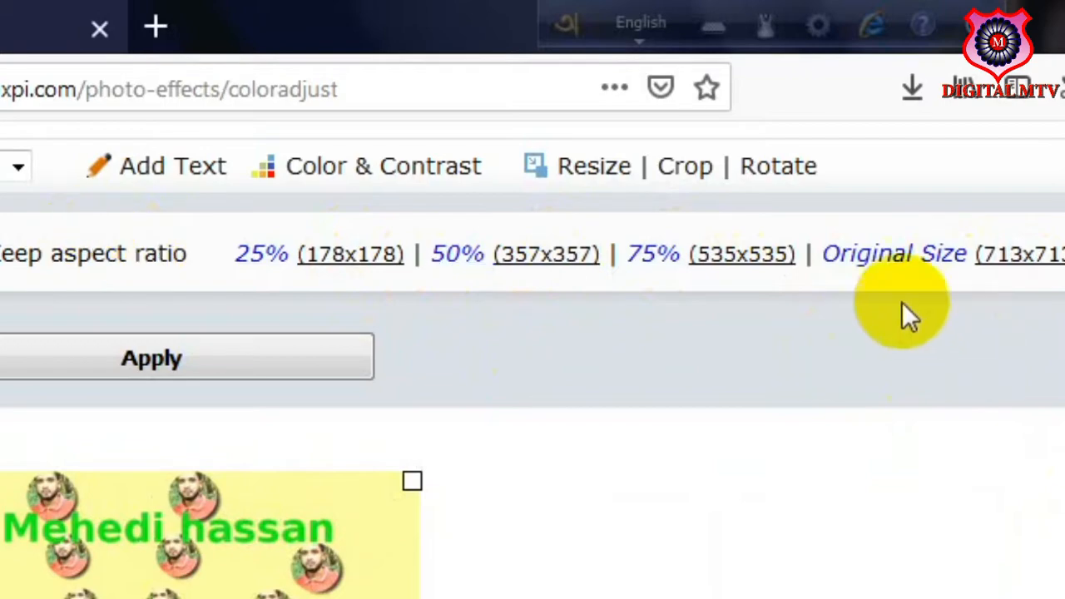
left_click(1003, 258)
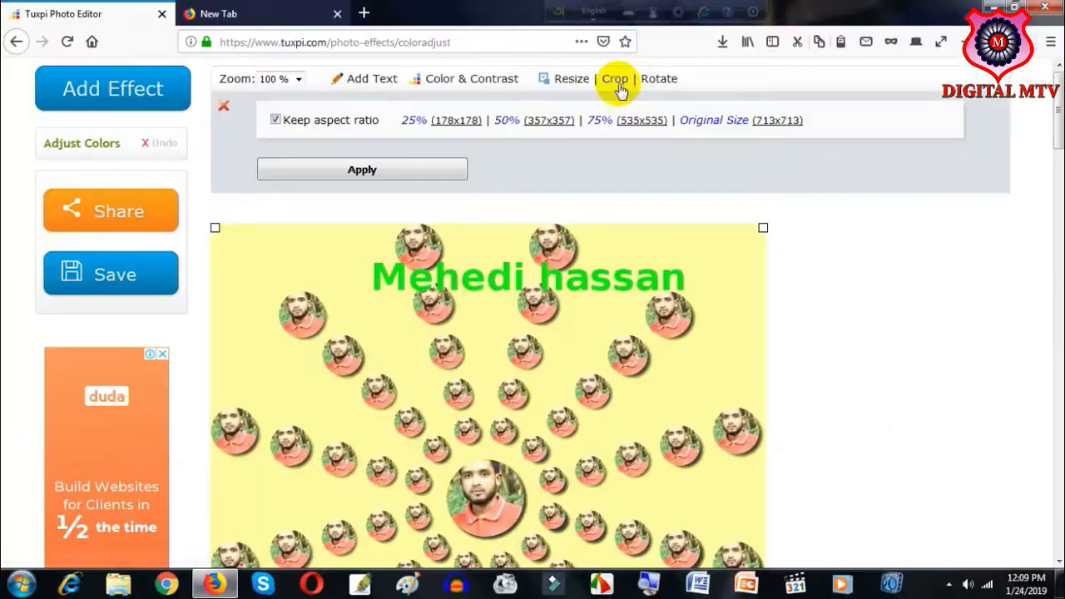
Step: Bring up the crop frame on the image and look over the area it covers
left_click(620, 90)
scroll(470, 254, "down", 4)
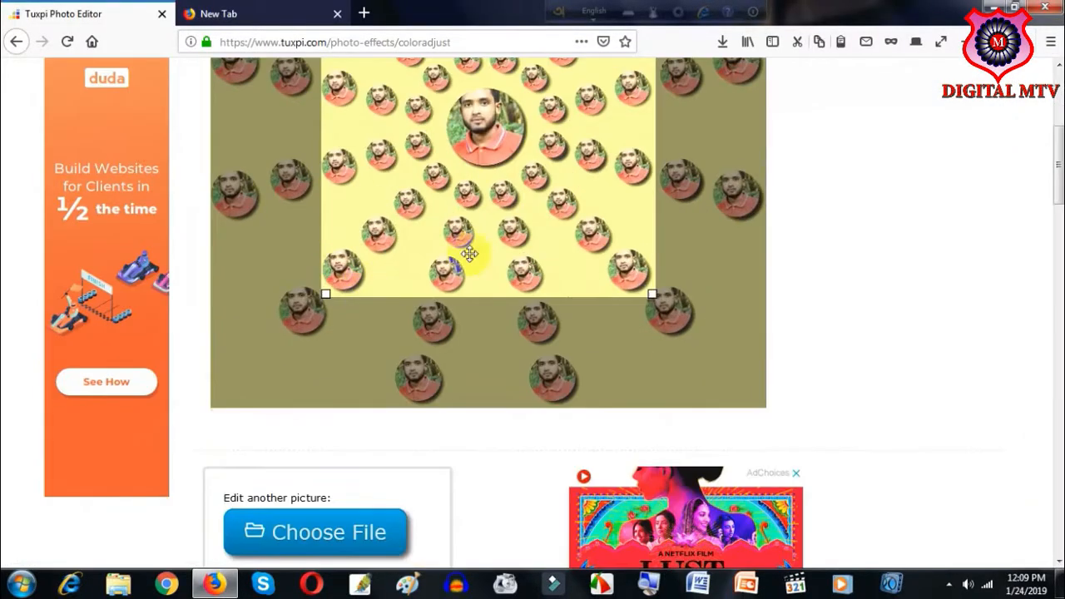
scroll(595, 138, "up", 4)
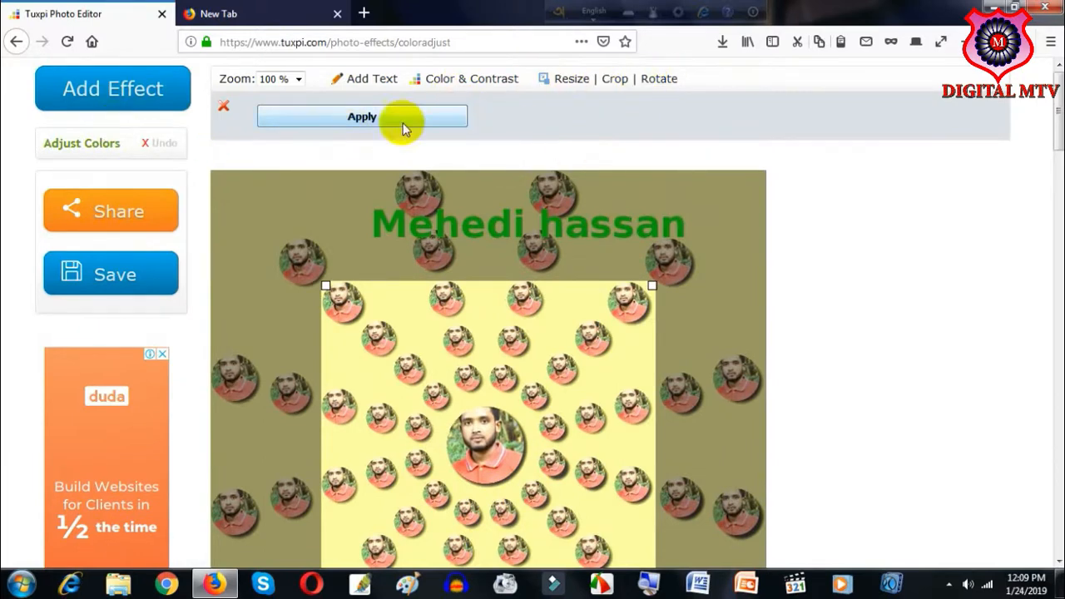
Step: Rotate the image to the right and rotate it back to the left
left_click(655, 86)
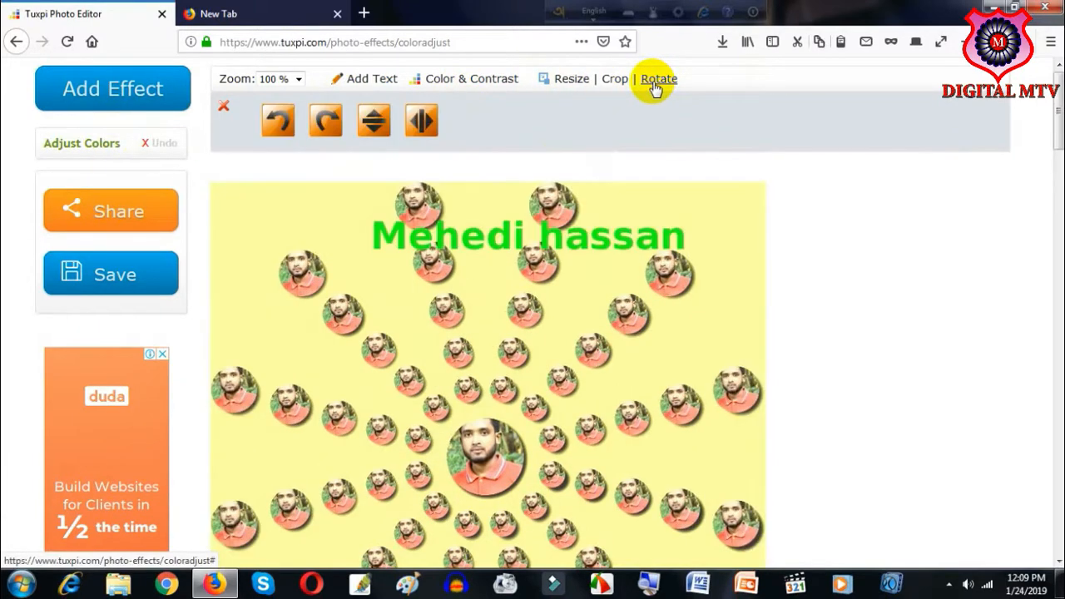
left_click(326, 125)
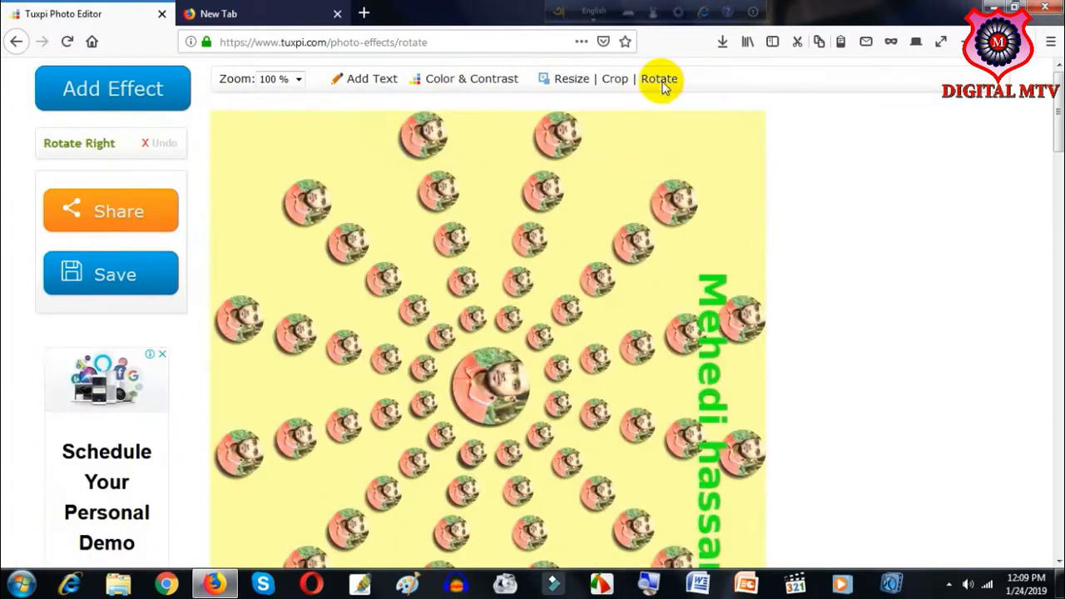
left_click(658, 80)
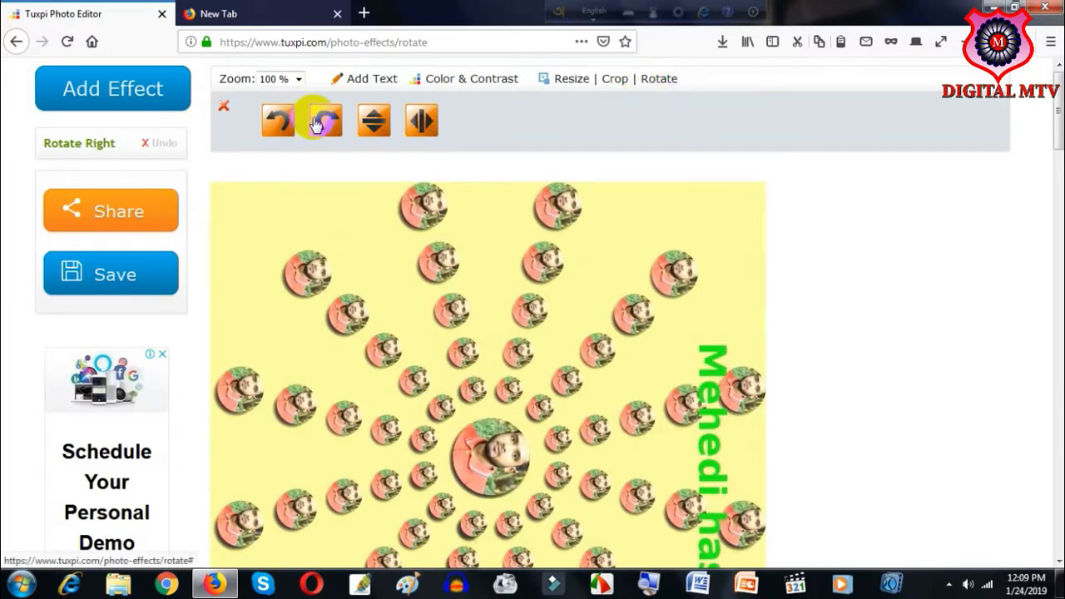
left_click(278, 119)
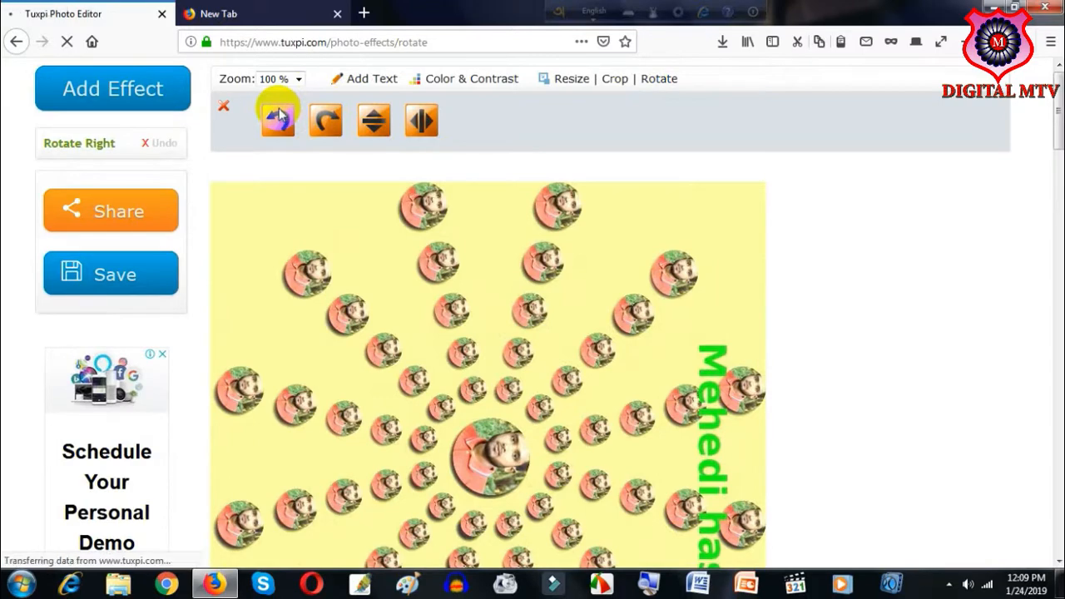
scroll(523, 206, "down", 1)
scroll(523, 207, "up", 1)
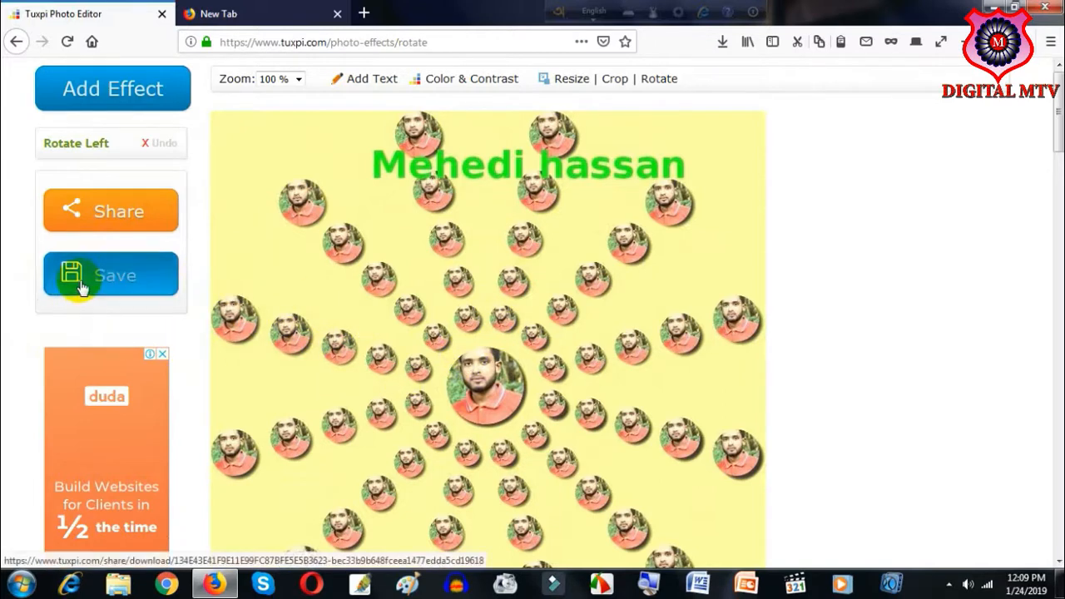
Step: Save the edited image as a download, keeping the option to open it with Windows Photo Viewer
left_click(80, 220)
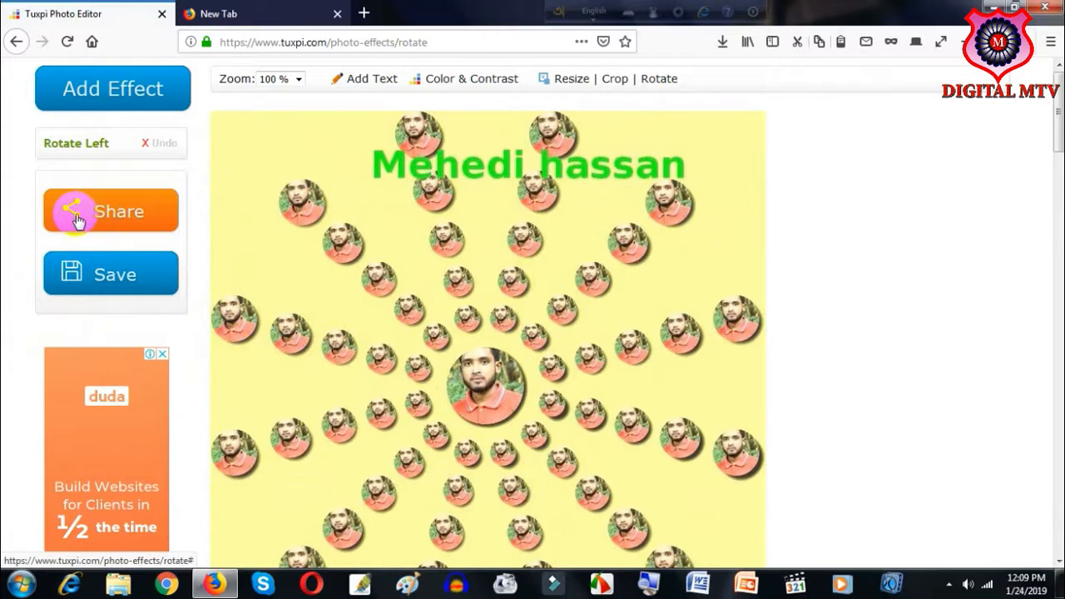
left_click(83, 272)
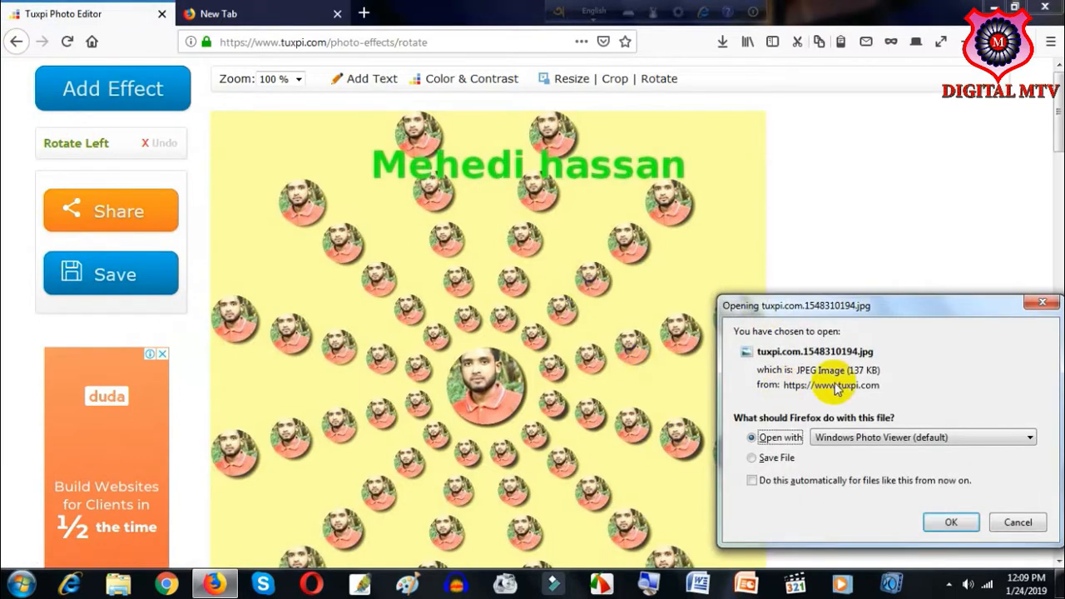
left_click(956, 526)
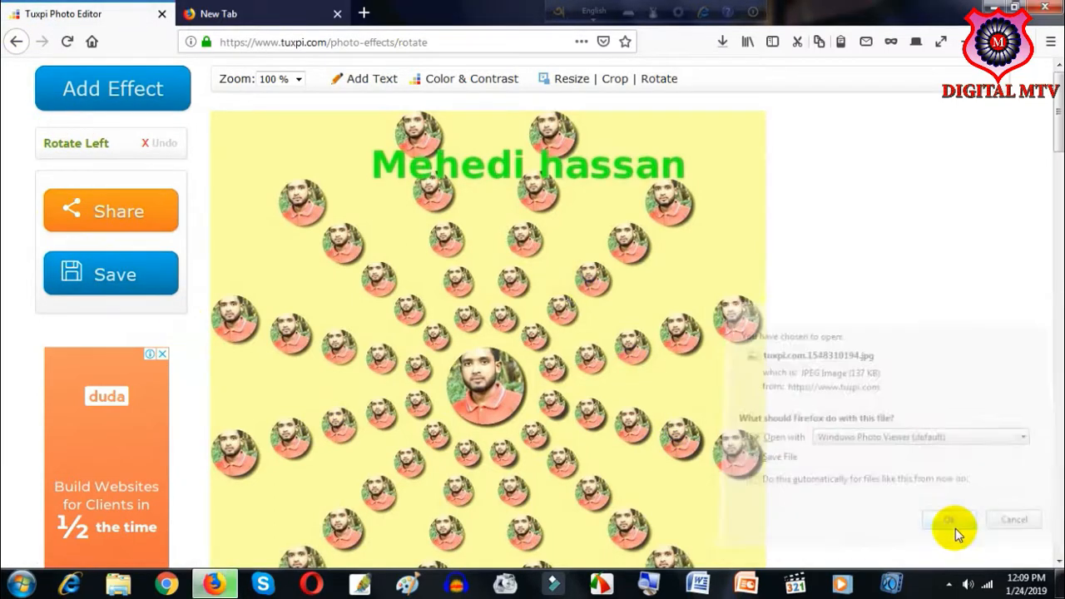
Step: View the downloaded image from its folder in Windows Photo Viewer, and close the viewer and the folder window
left_click(717, 42)
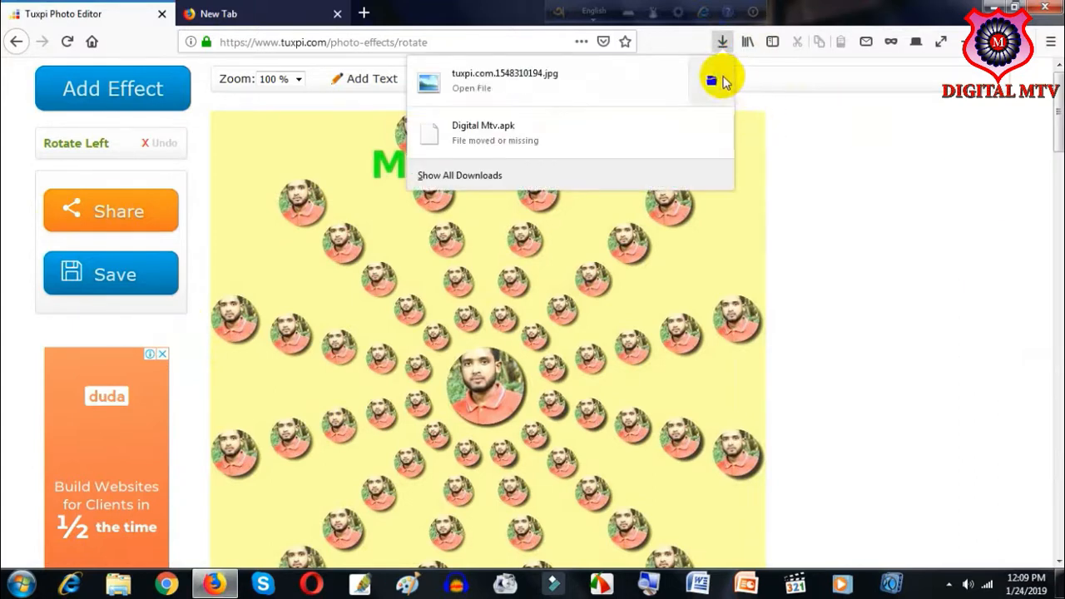
left_click(714, 80)
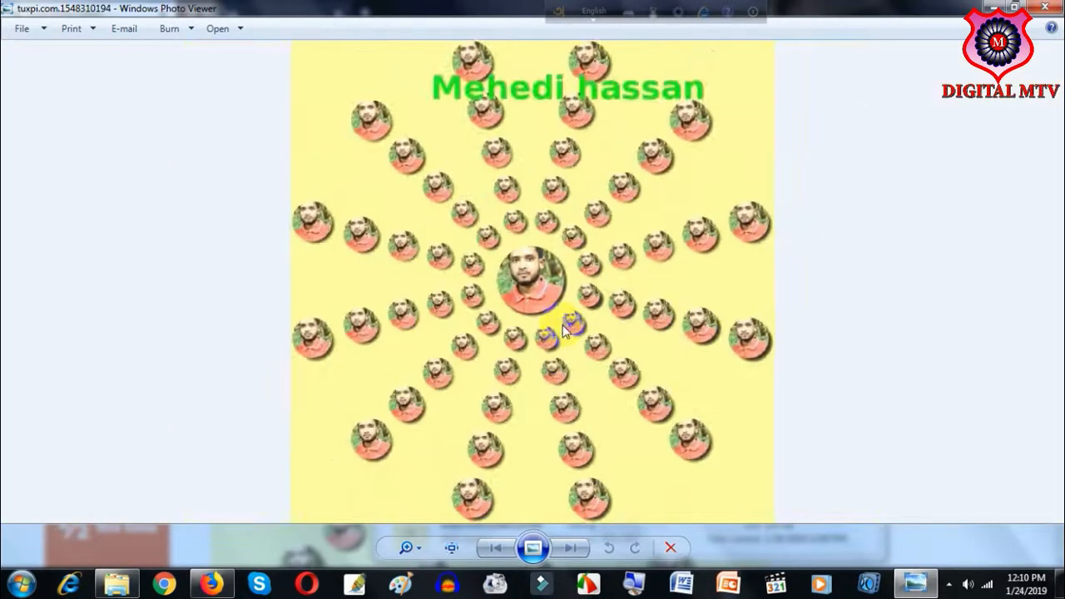
scroll(562, 324, "up", 3)
scroll(562, 324, "down", 5)
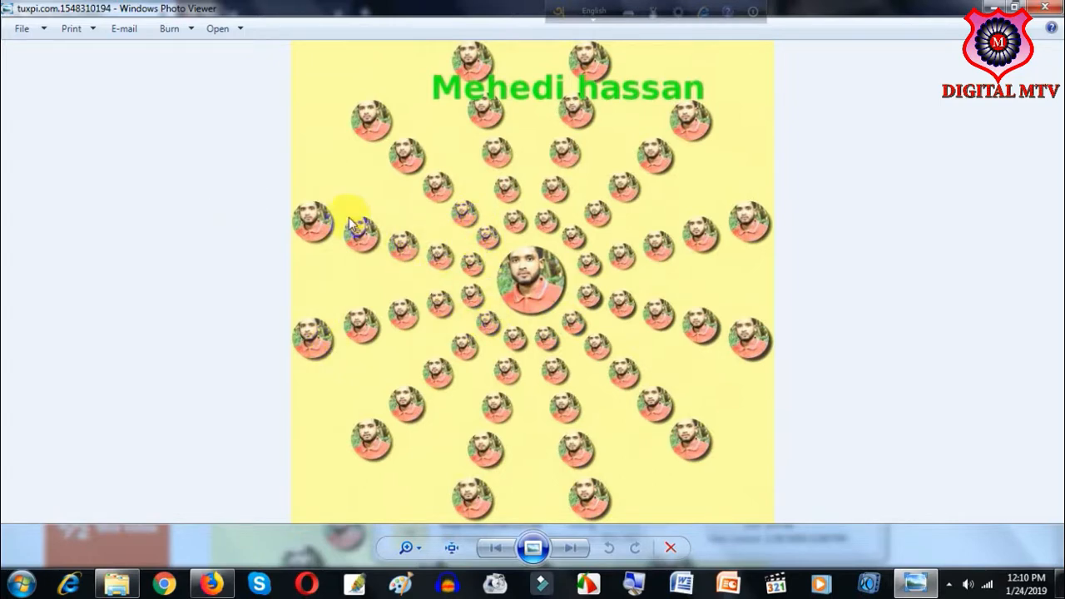
left_click(1047, 7)
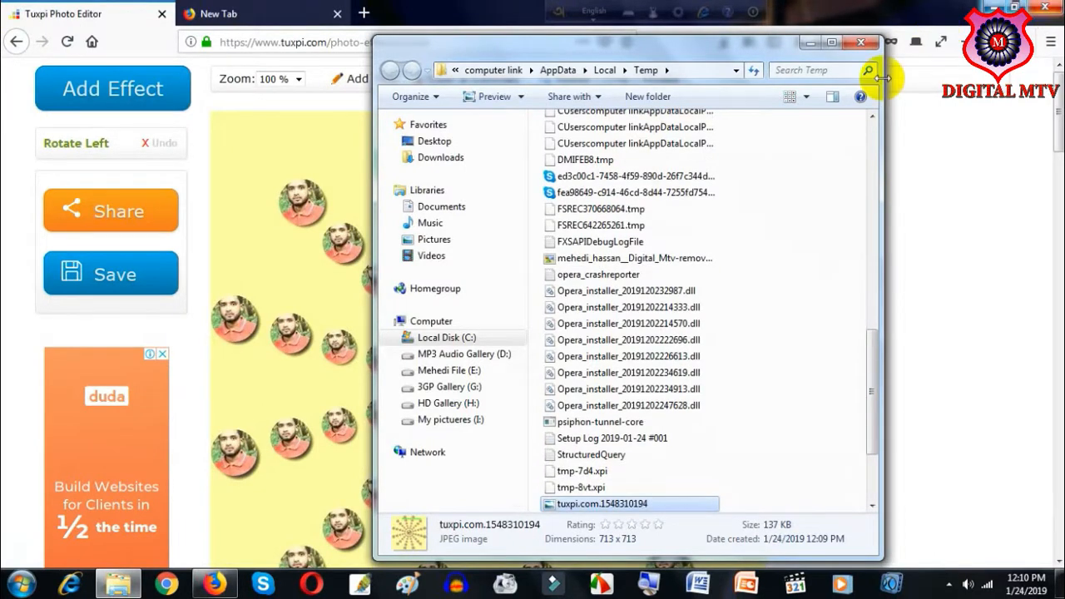
left_click(862, 41)
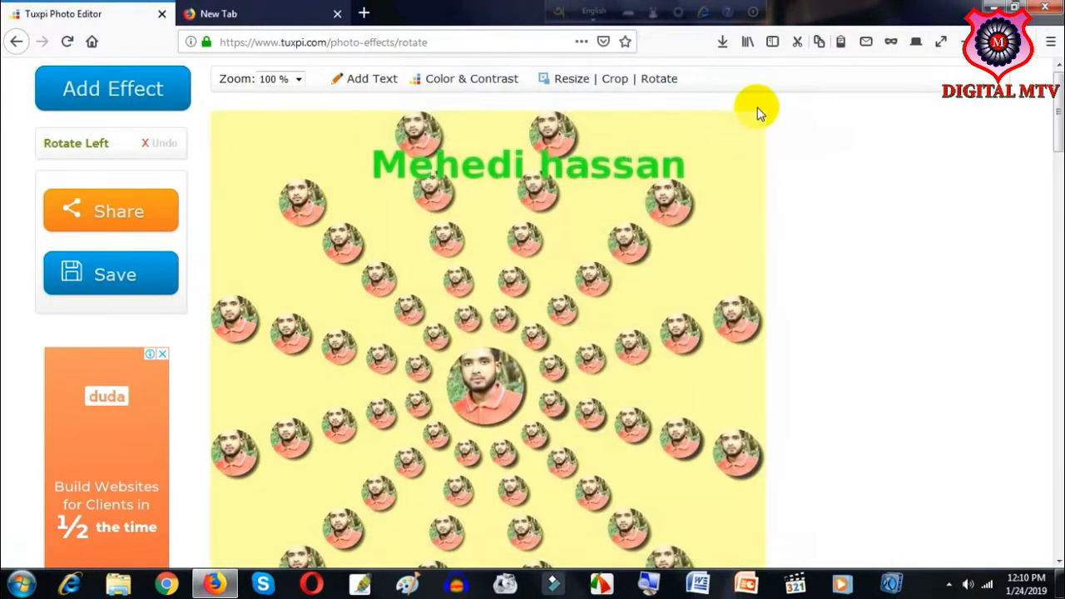